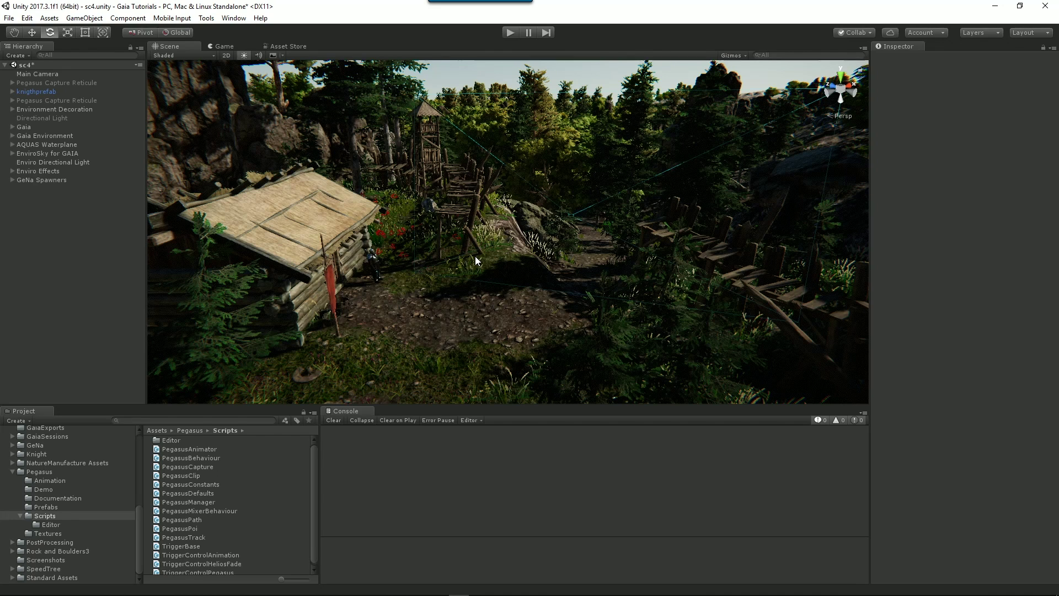
Add a Pegasus Capture object from the Hierarchy's Pegasus menu and enter play mode.
right_click(67, 218)
mouse_move(111, 441)
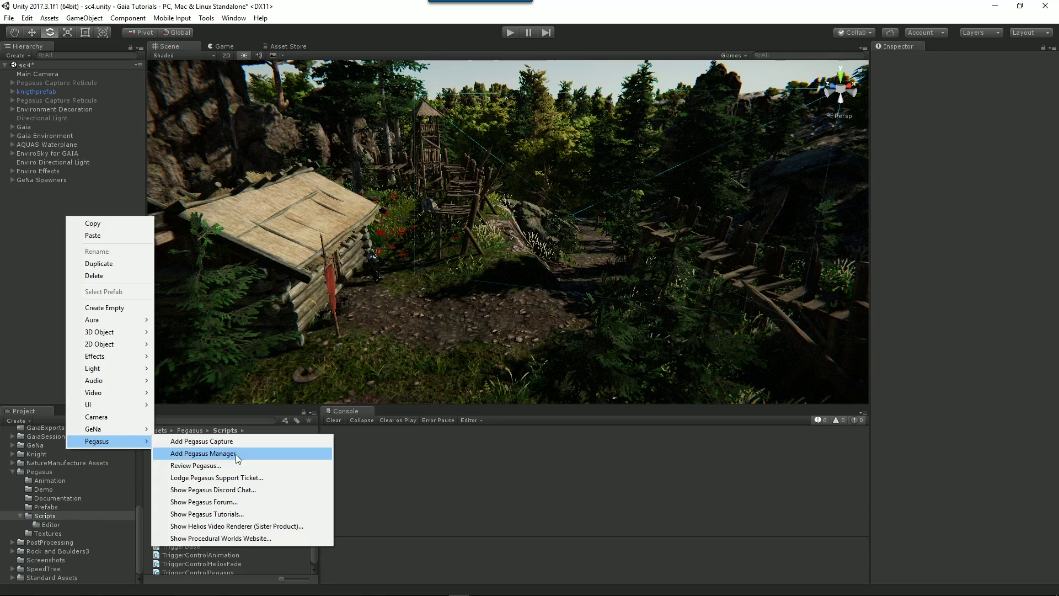
left_click(237, 443)
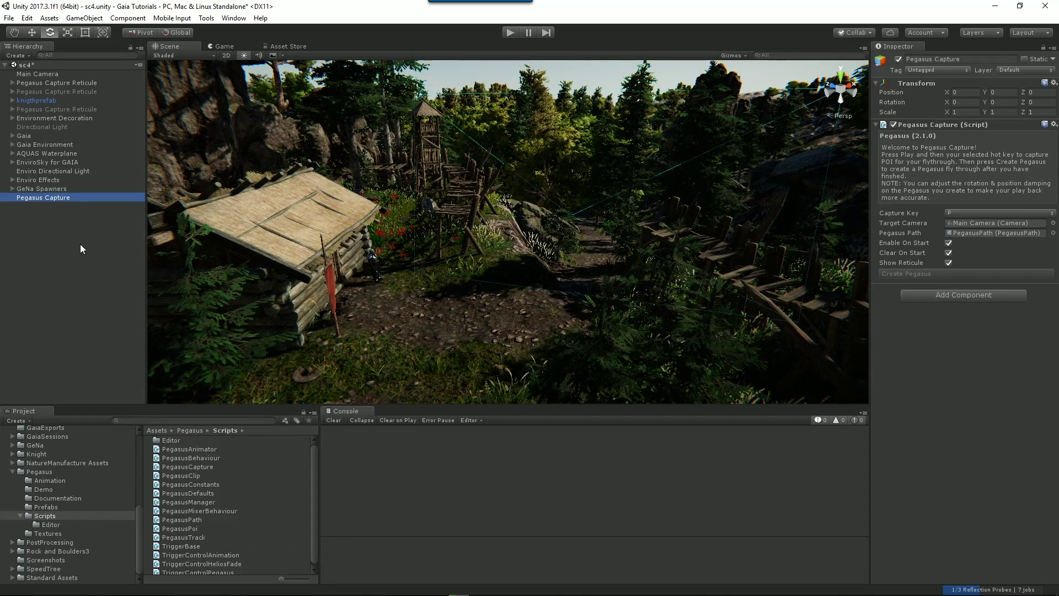
left_click(511, 32)
Fly the play-mode camera through the pines into the clearing, then back off to frame the cabin and watchtower.
key("w")
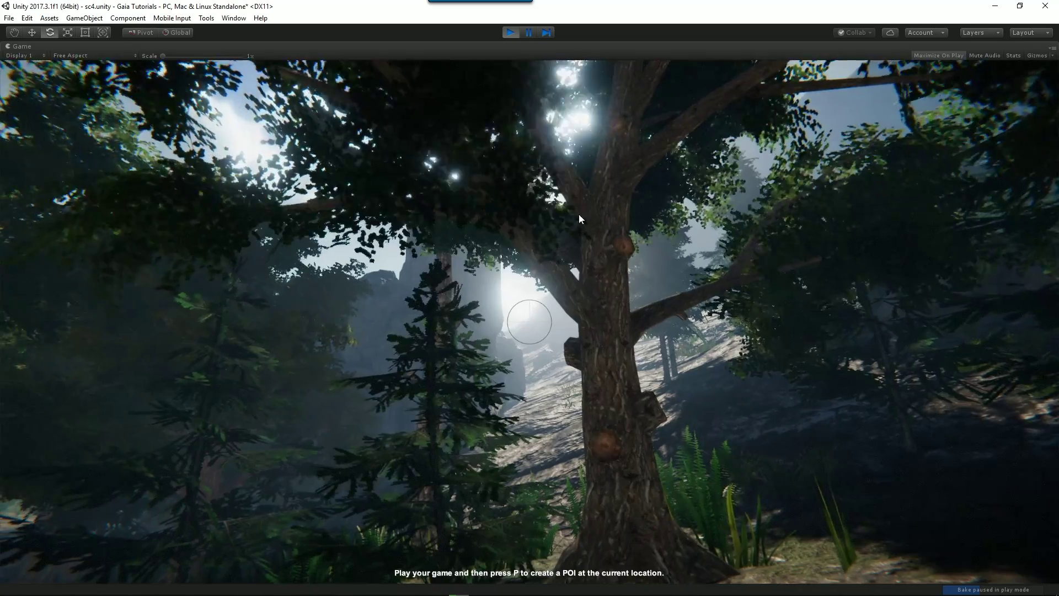
key("w")
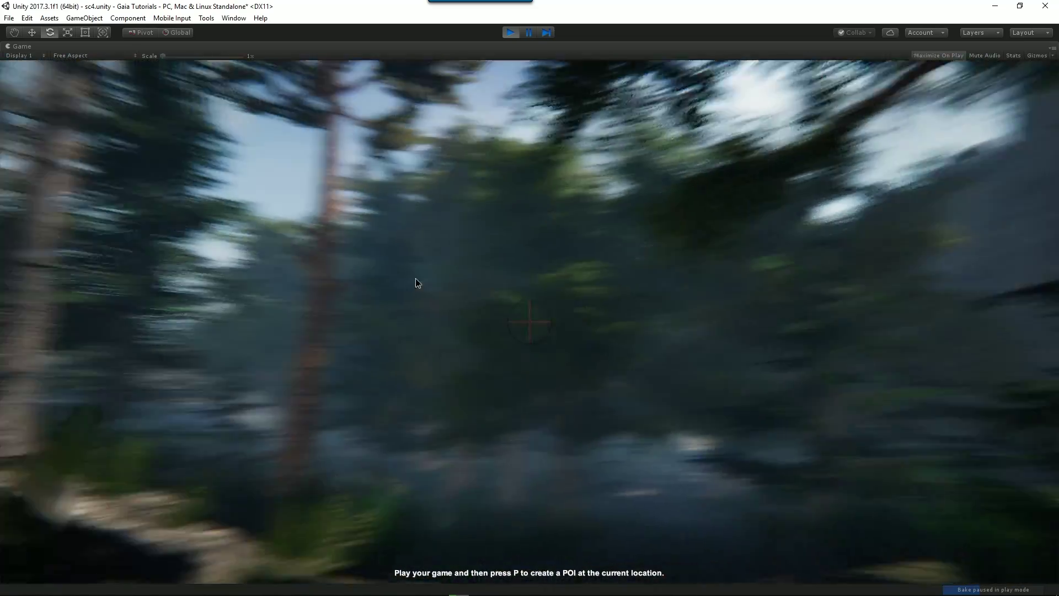
key("w")
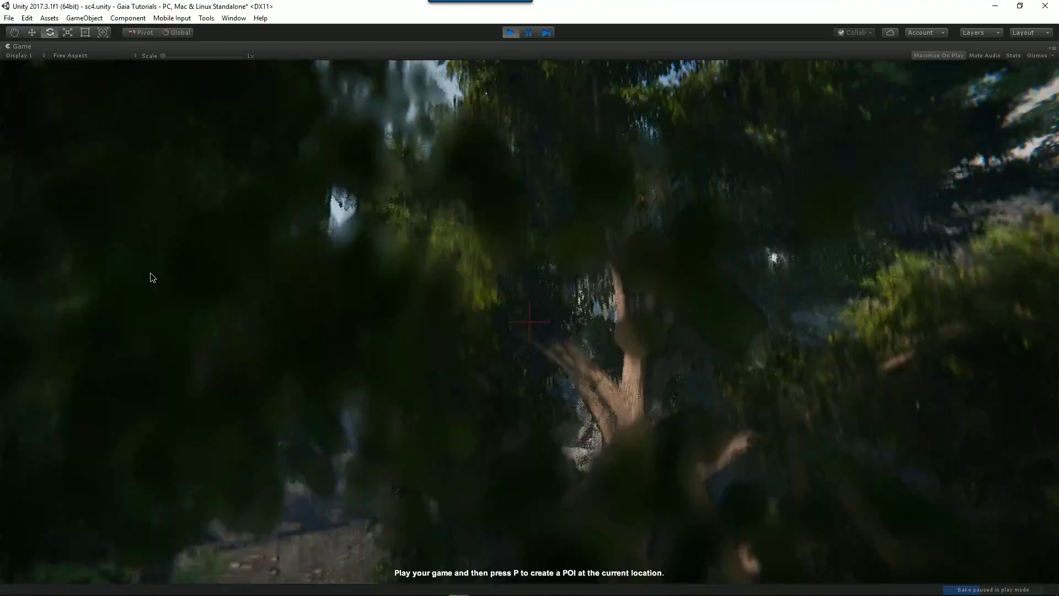
key("w")
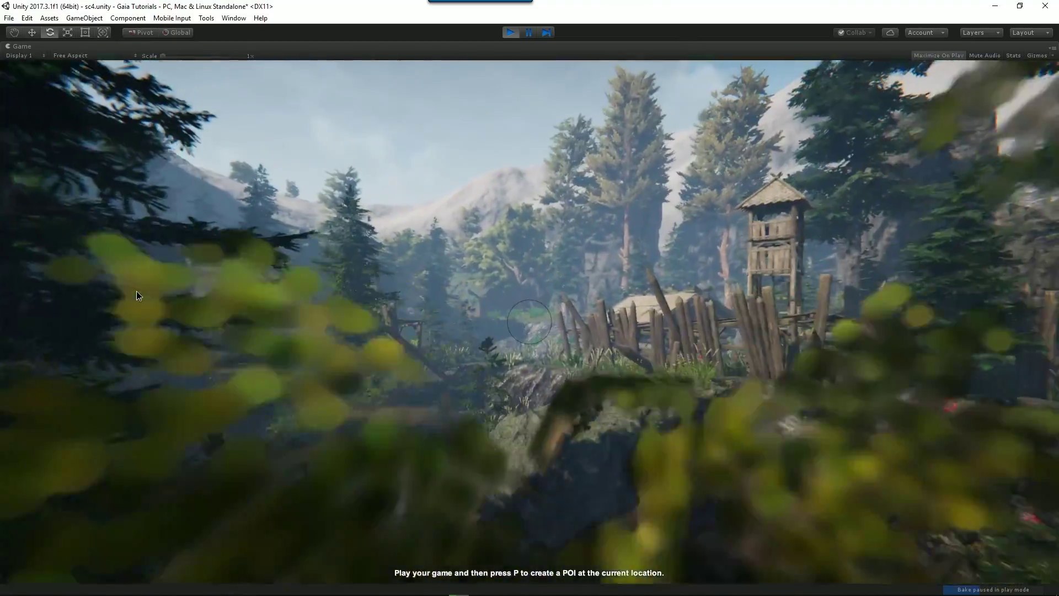
key("w")
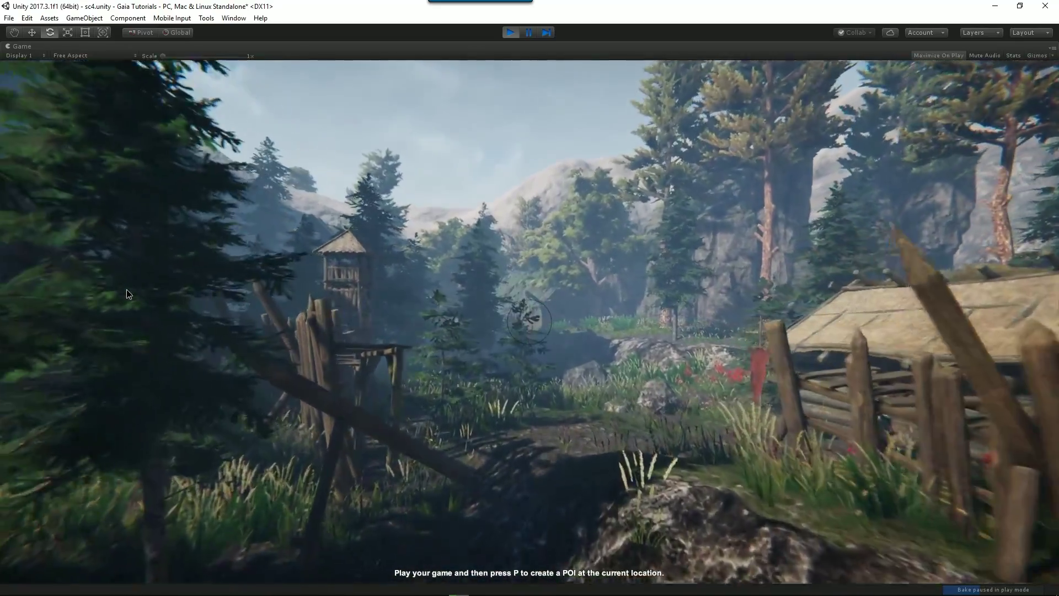
key("w")
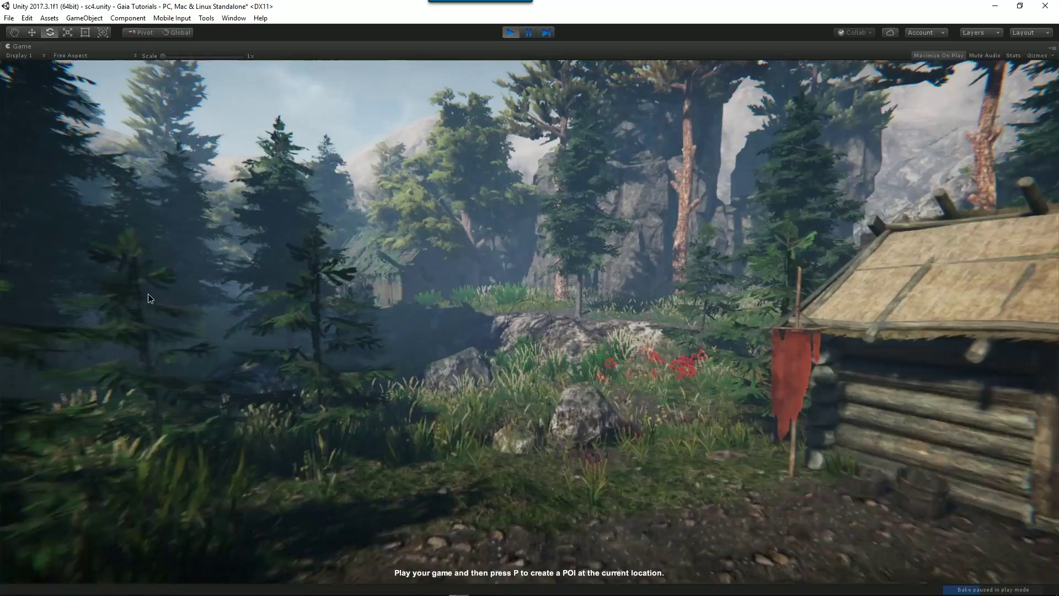
key("w")
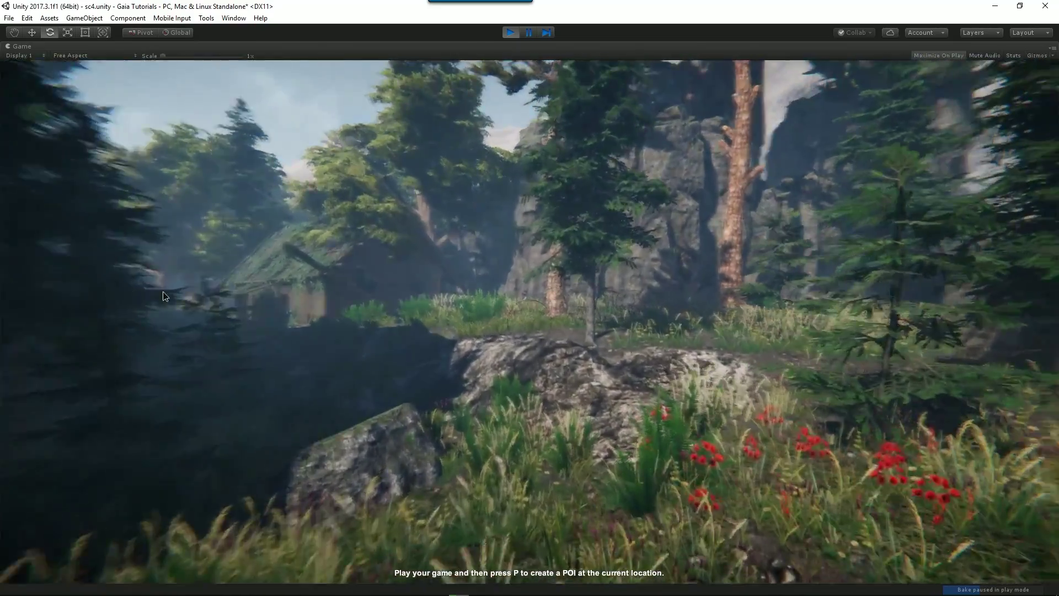
key("s")
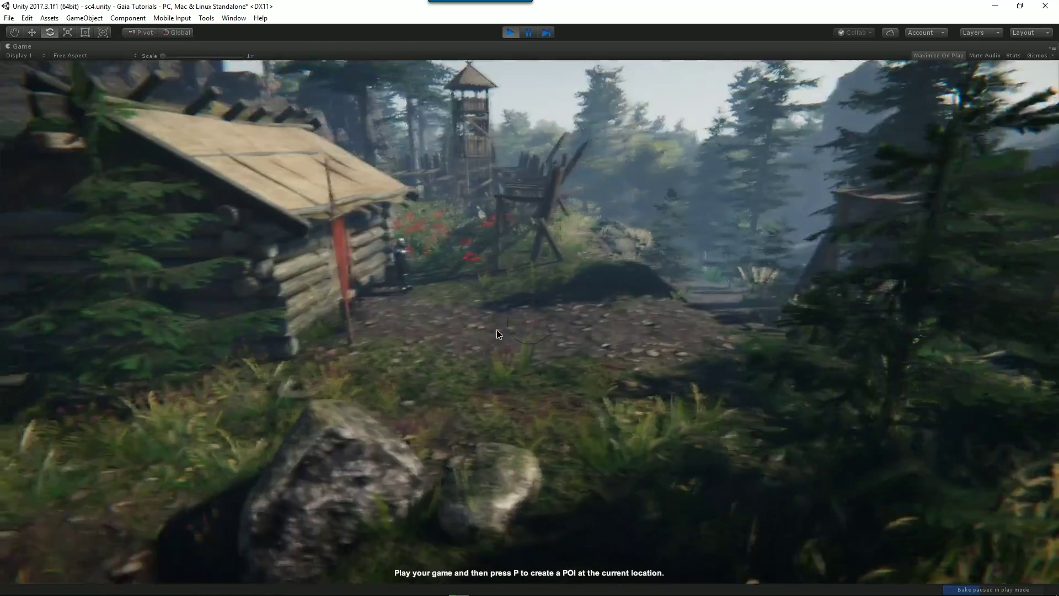
key("s")
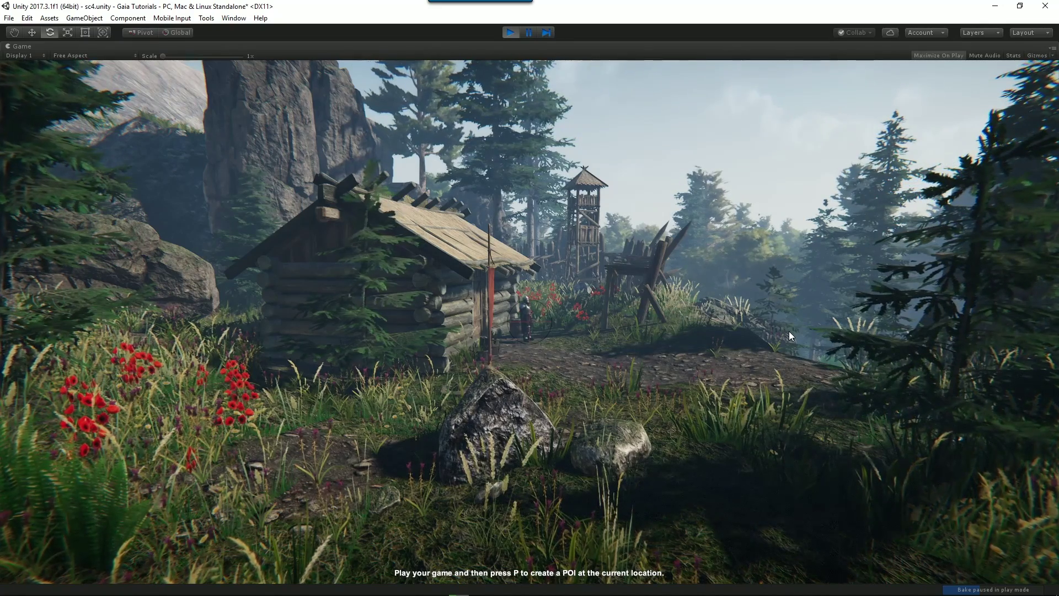
Capture a POI at the current spot with P and fly the camera up to the cabin.
key("p")
key("w")
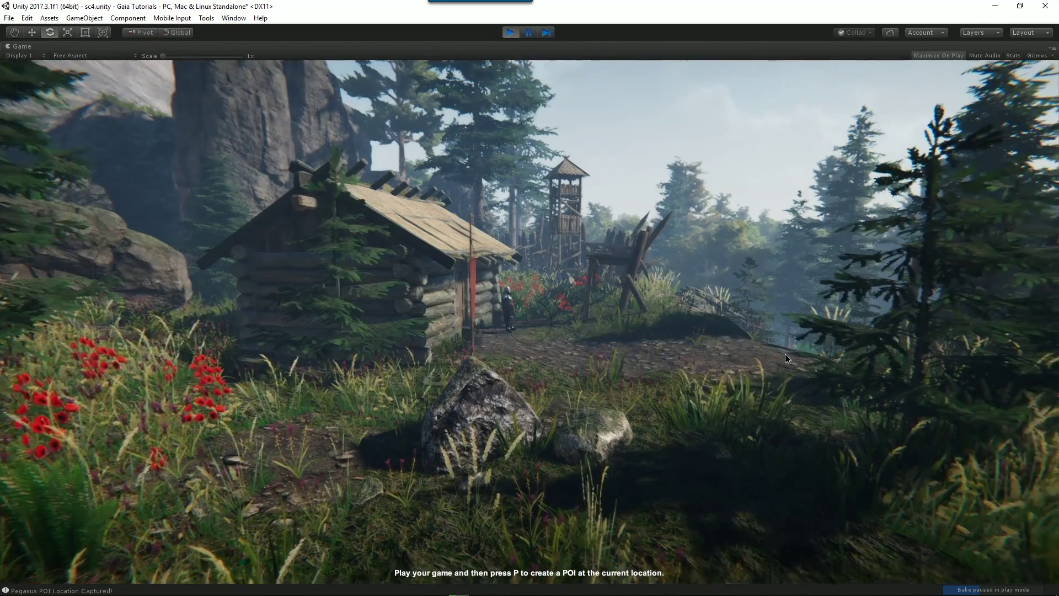
key("w")
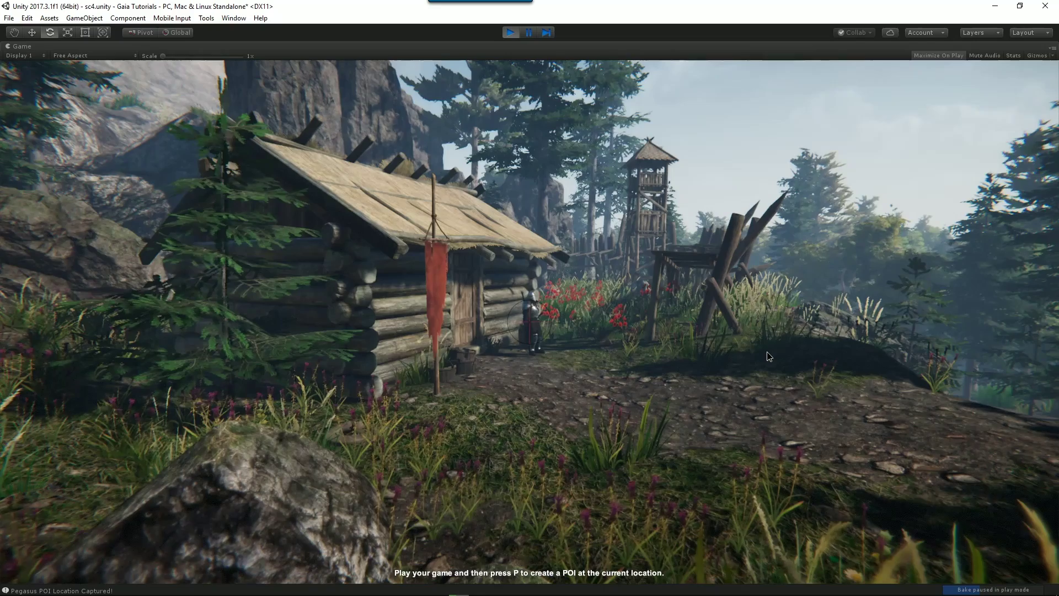
key("w")
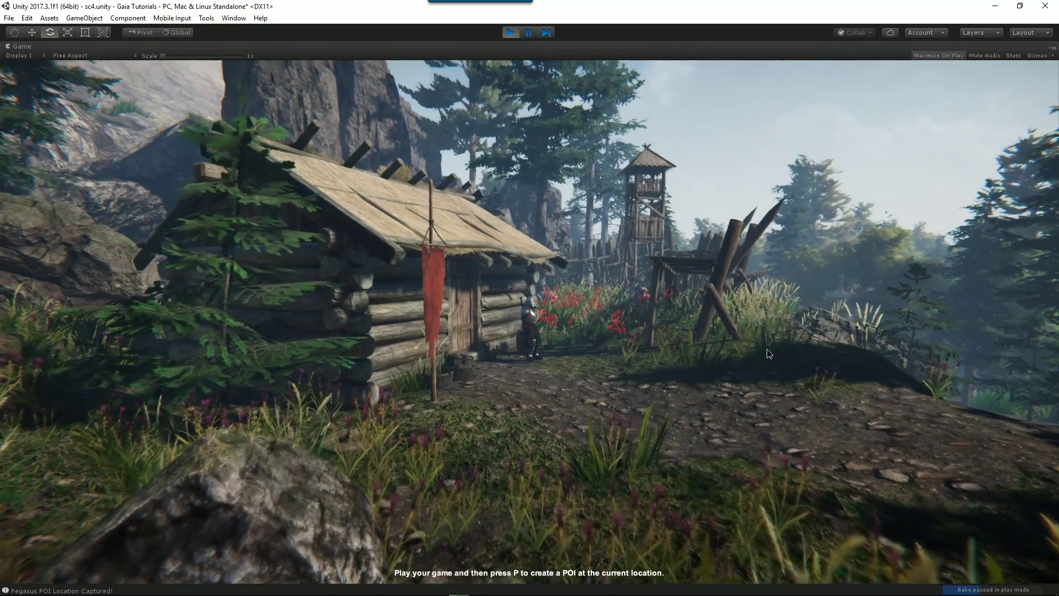
key("w")
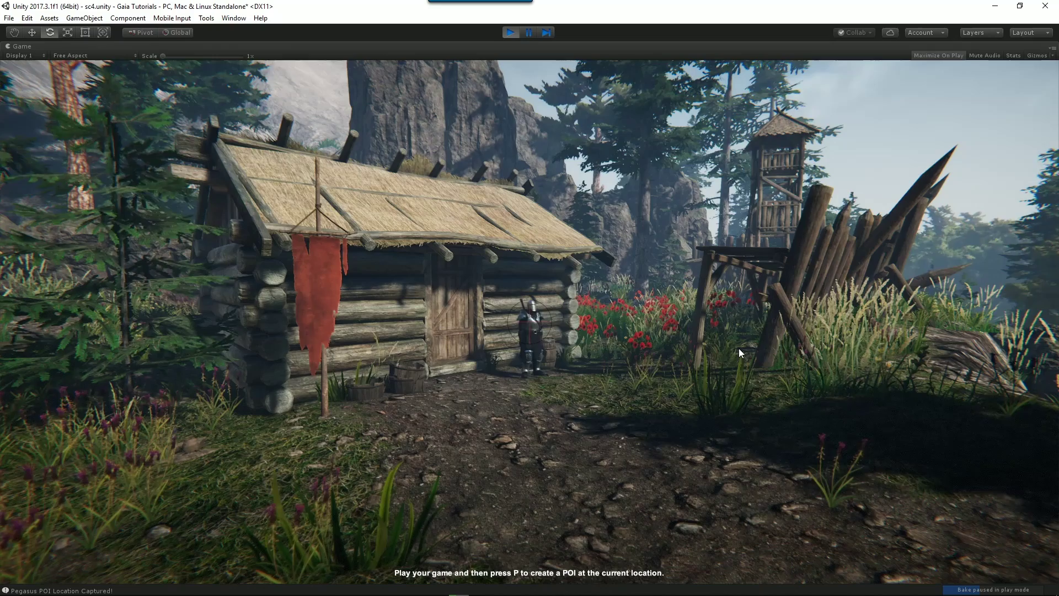
mouse_move(786, 347)
Fly along the forest path past the fence, rock and red flowers into the darker grove.
key("w")
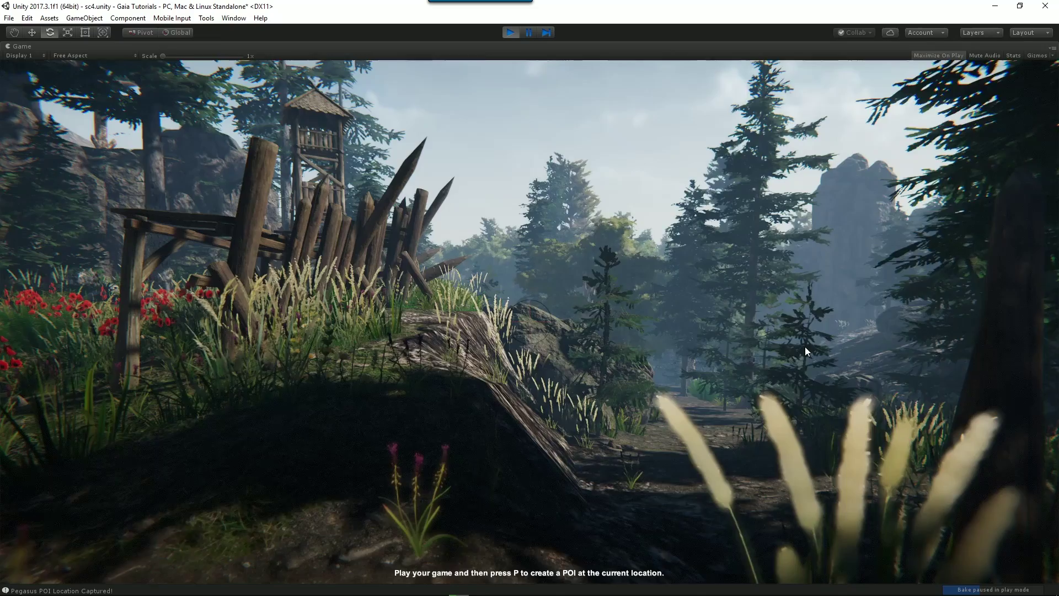
key("w")
key("w")
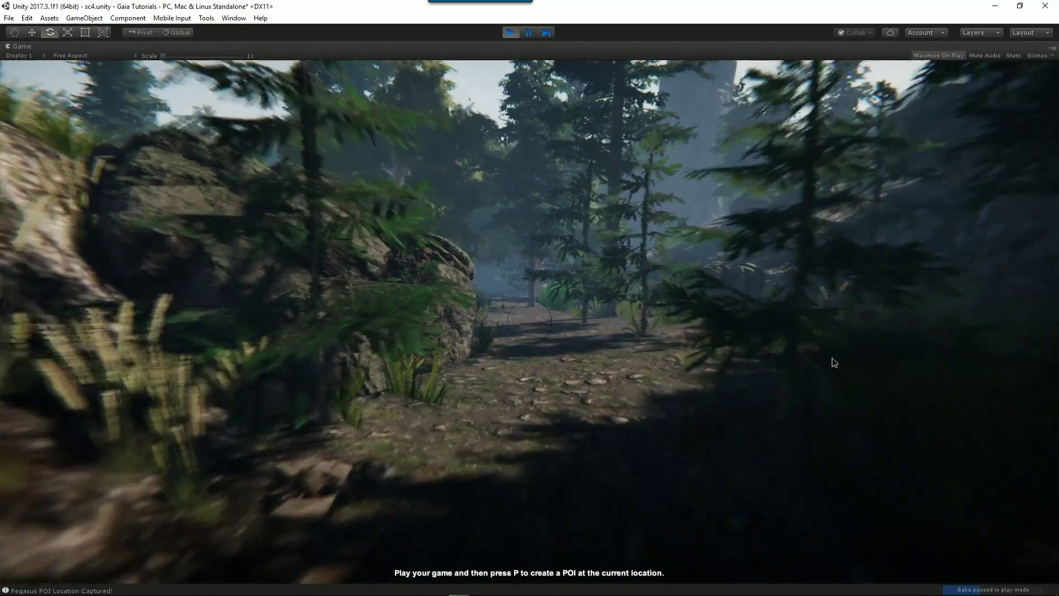
key("w")
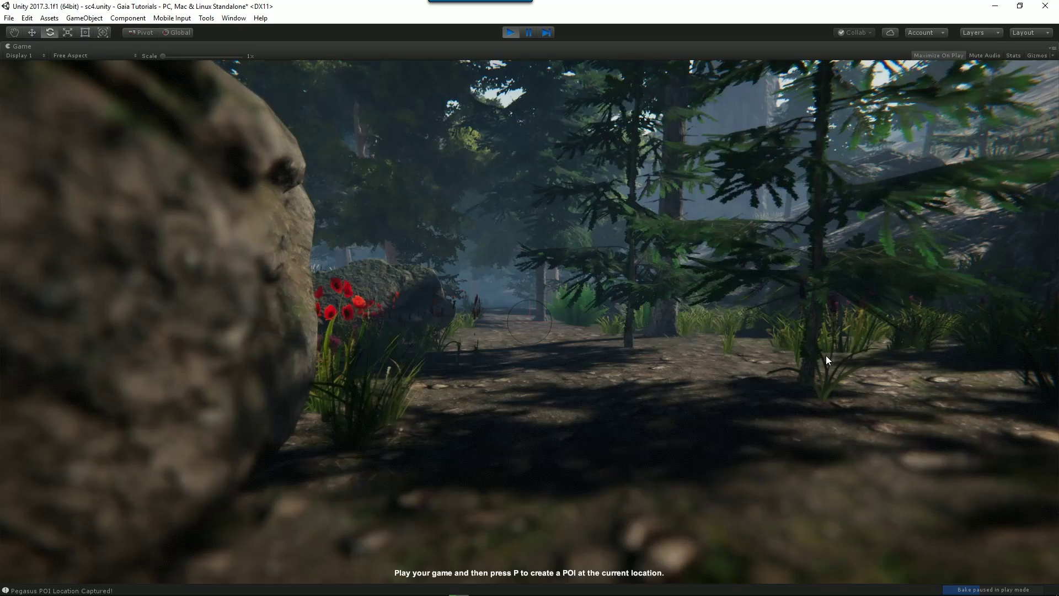
key("w")
key("w")
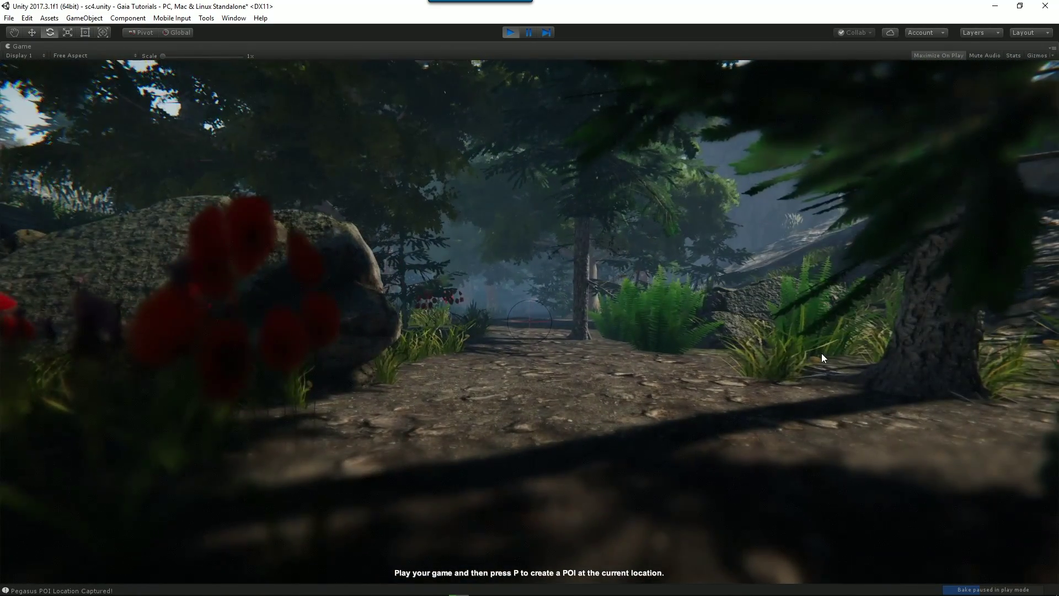
key("w")
key("w")
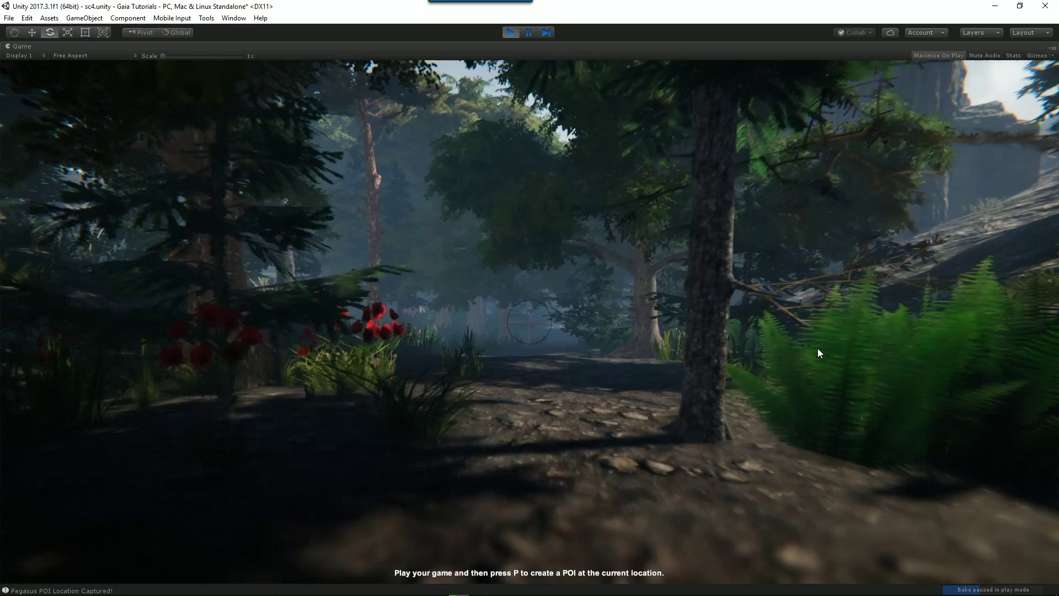
key("w")
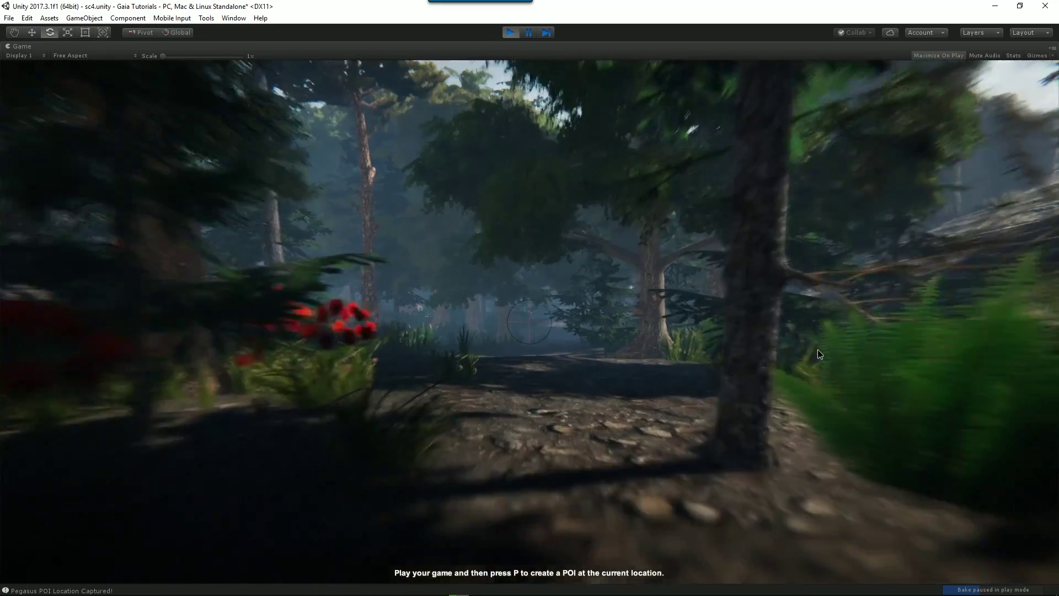
key("w")
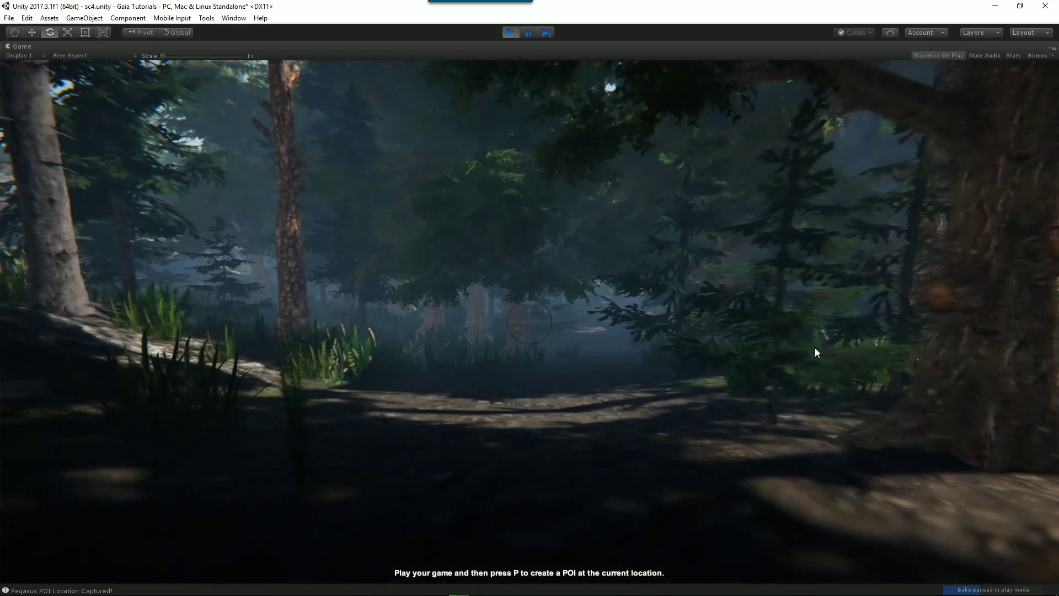
key("w")
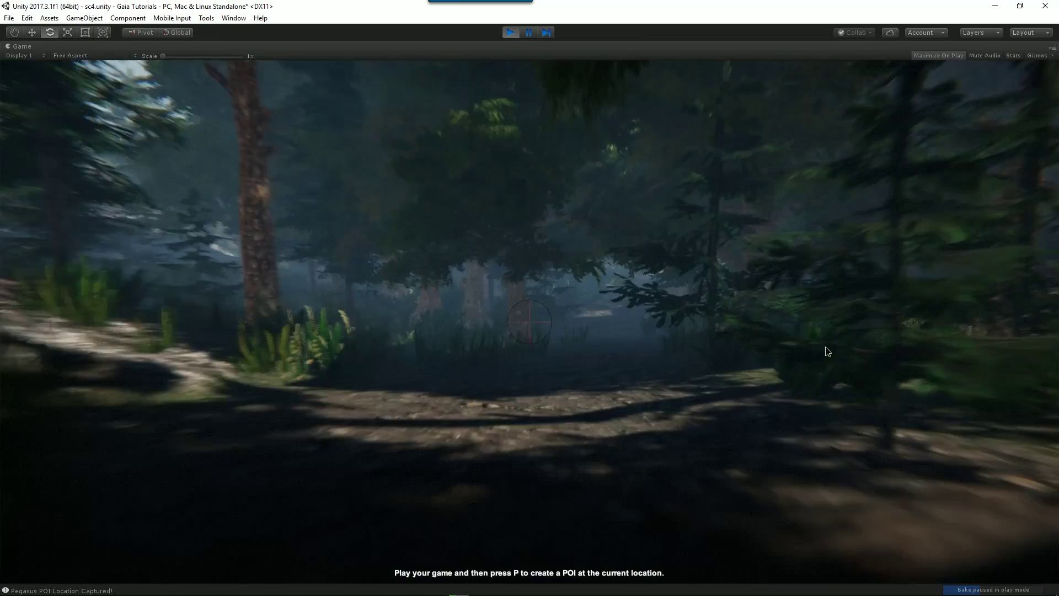
key("w")
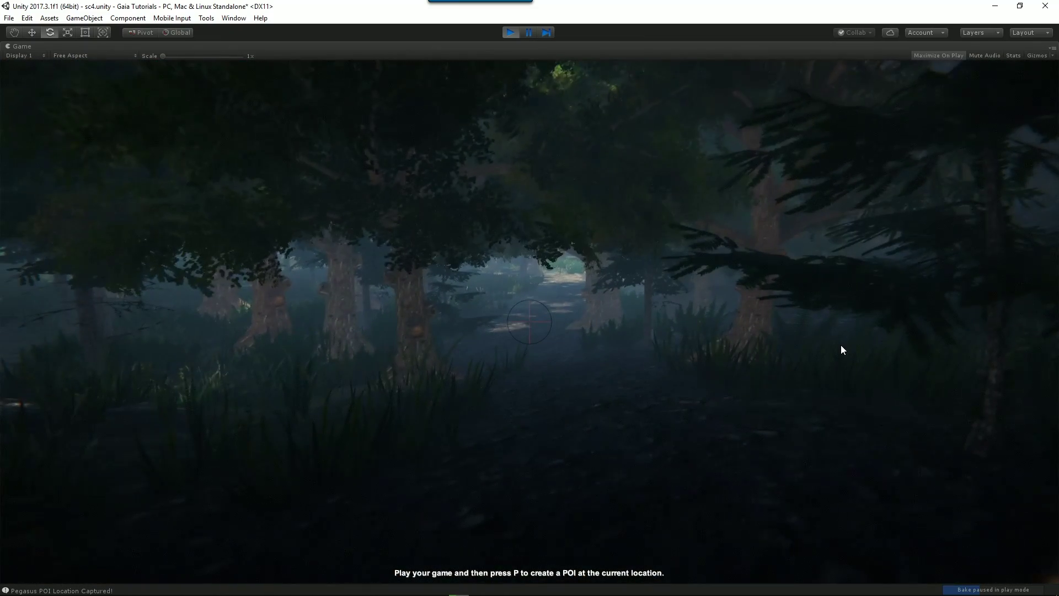
key("w")
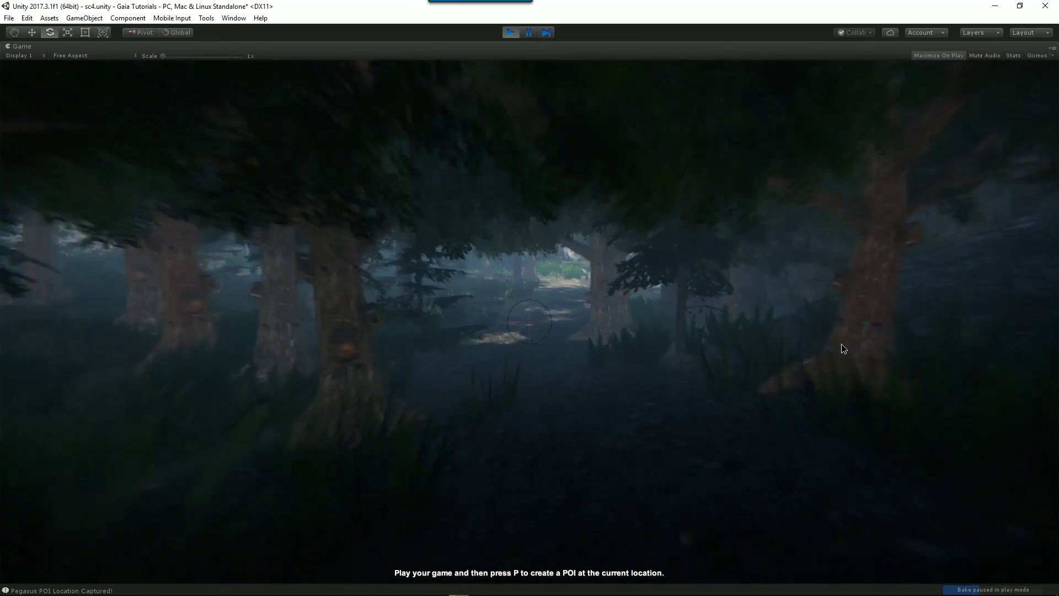
key("w")
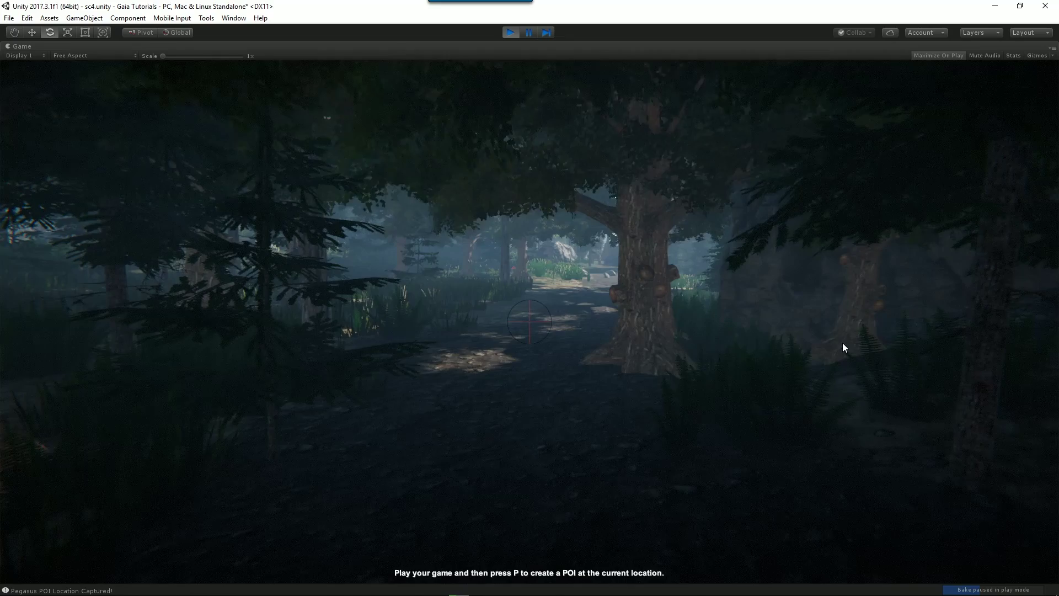
key("w")
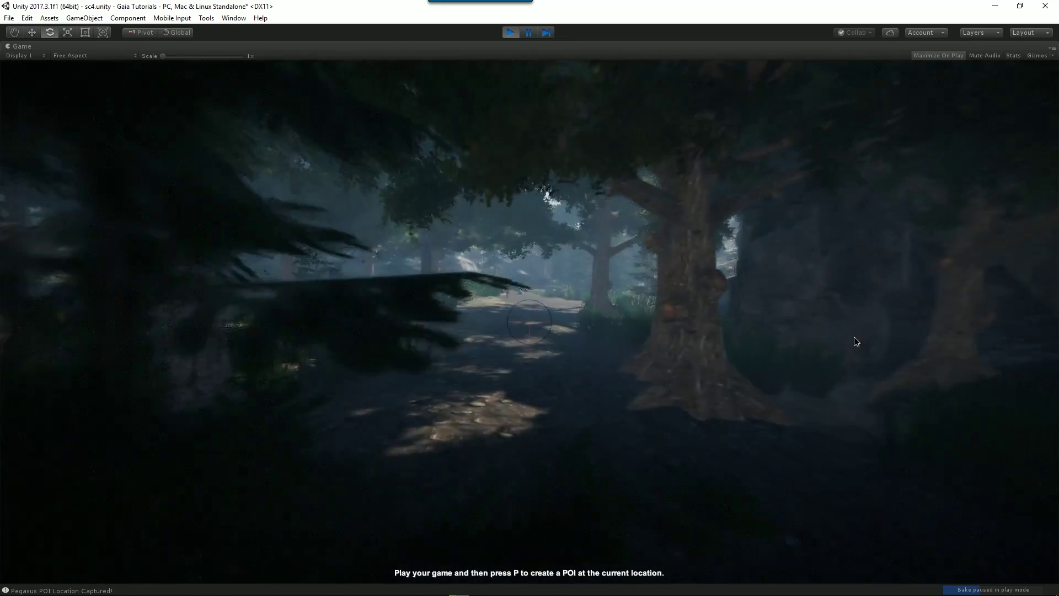
key("w")
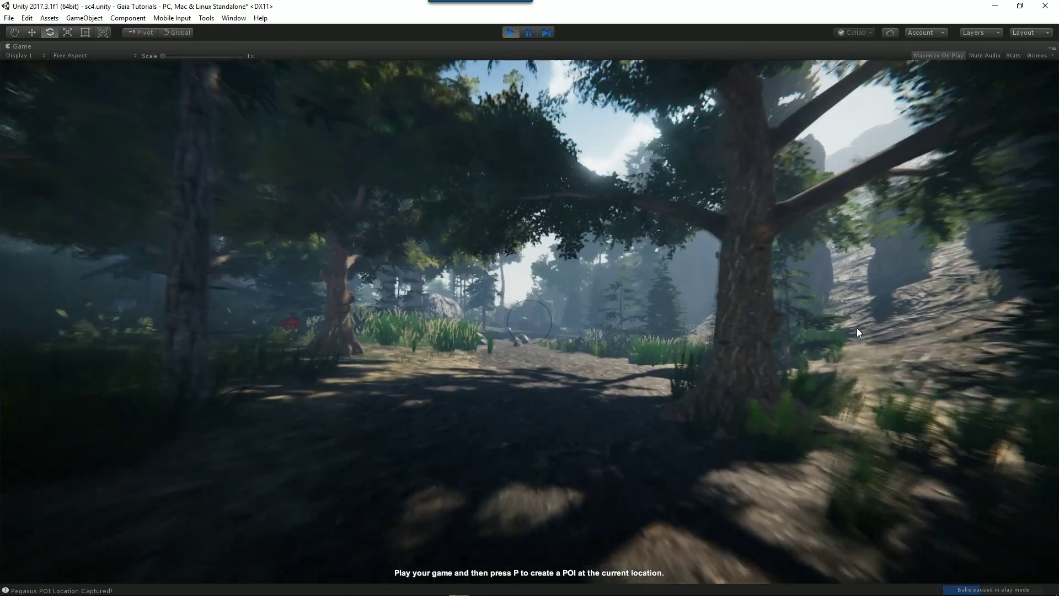
Speed down the path to the stone well, swing right, then turn back toward the village houses.
key("w")
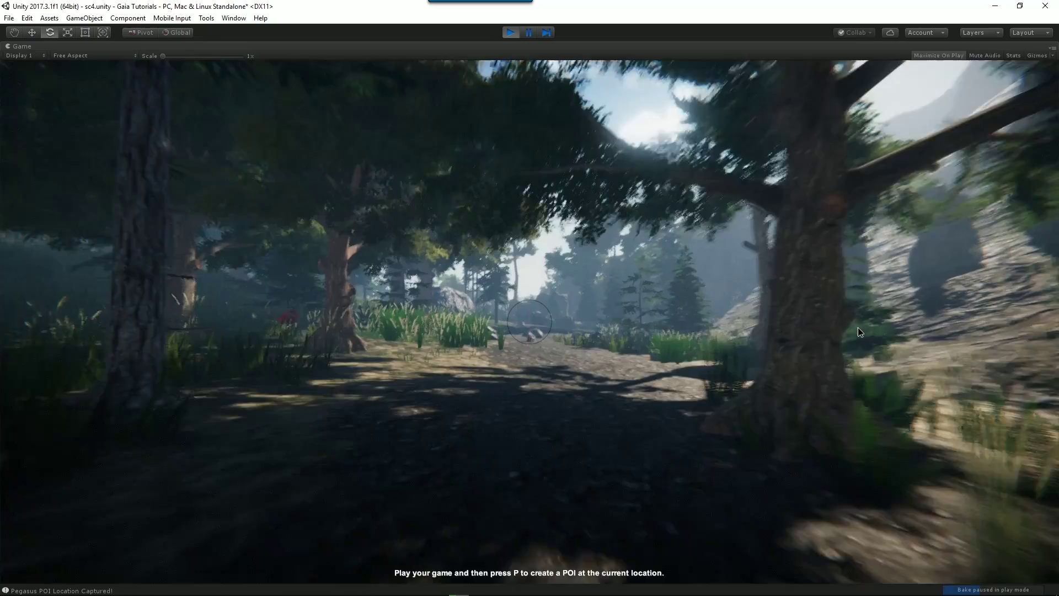
key("w")
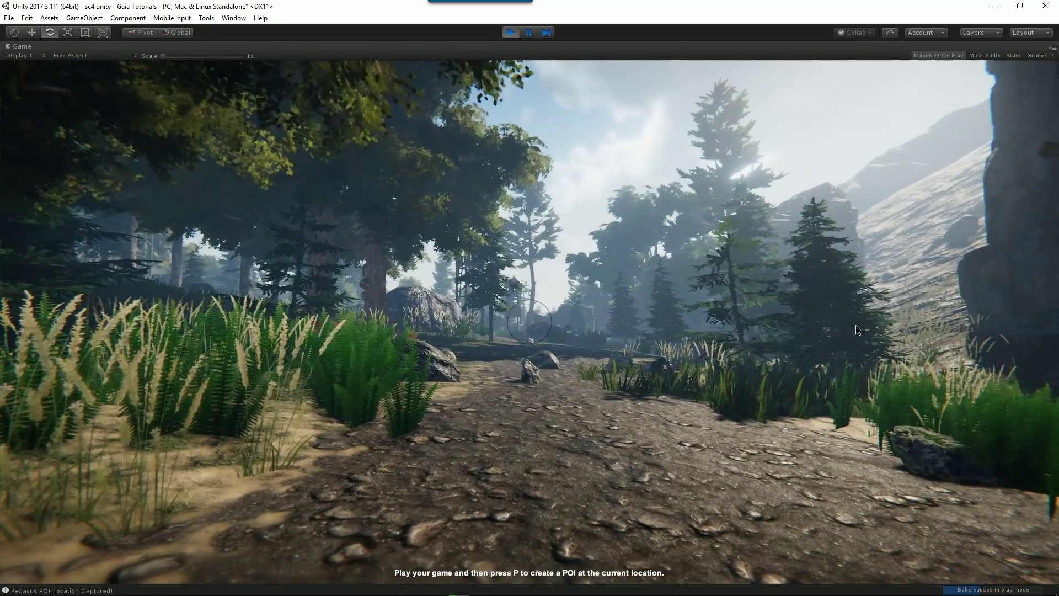
key("w")
key("w")
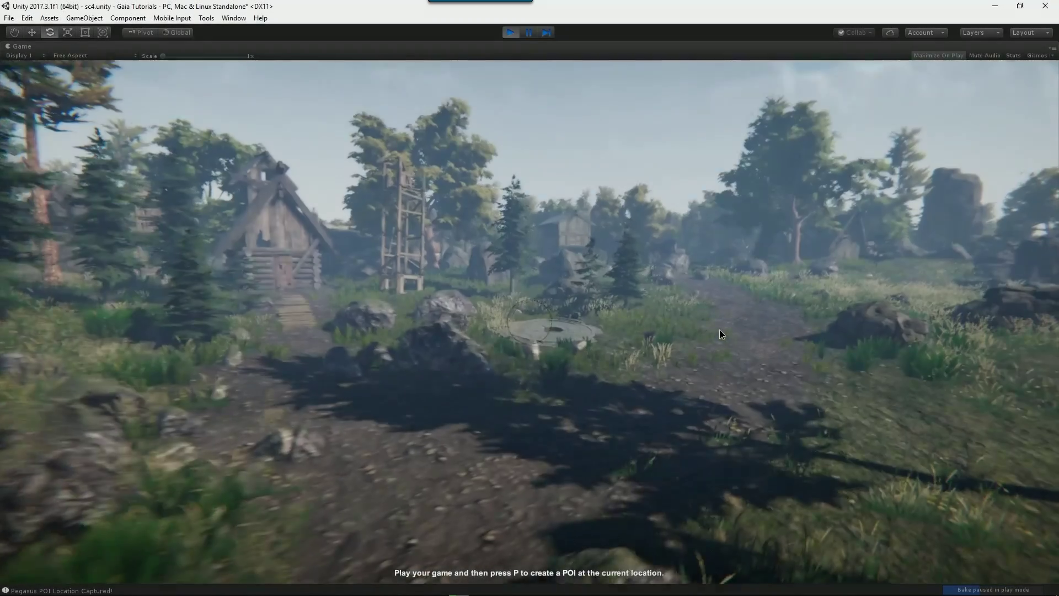
key("w")
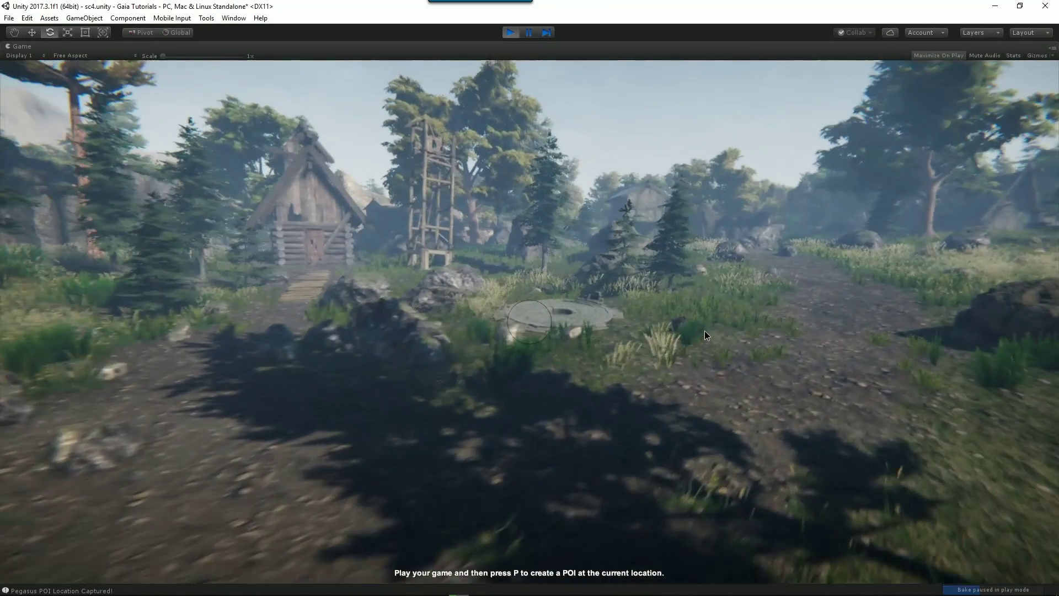
key("w")
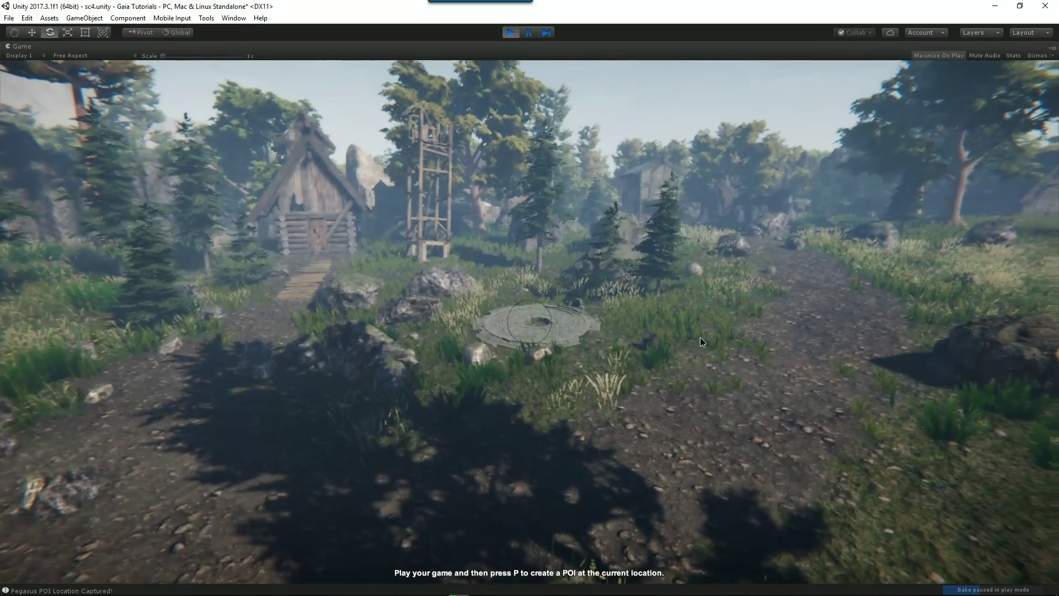
key("w")
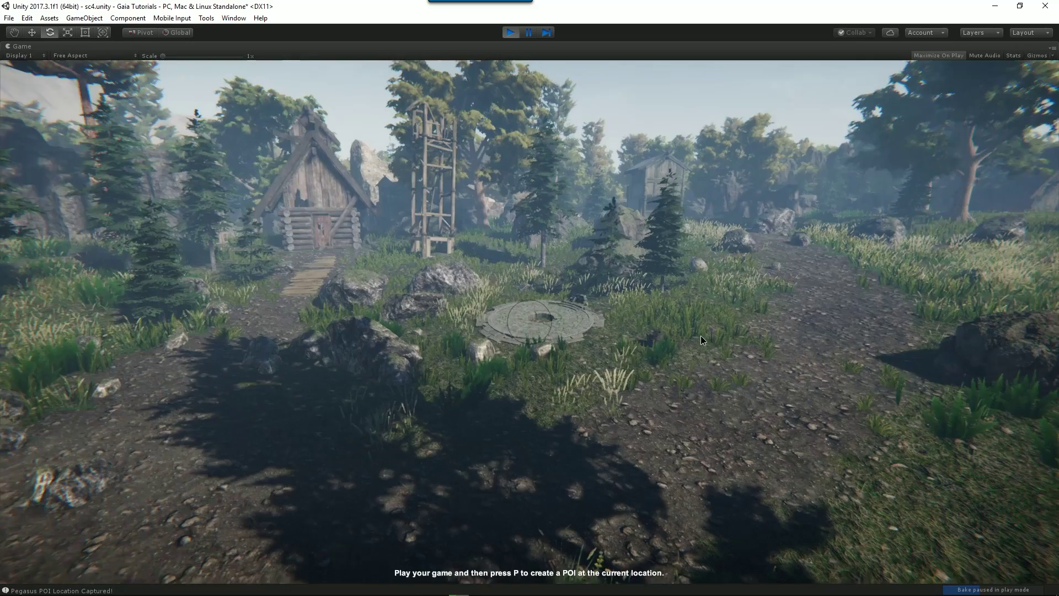
key("w")
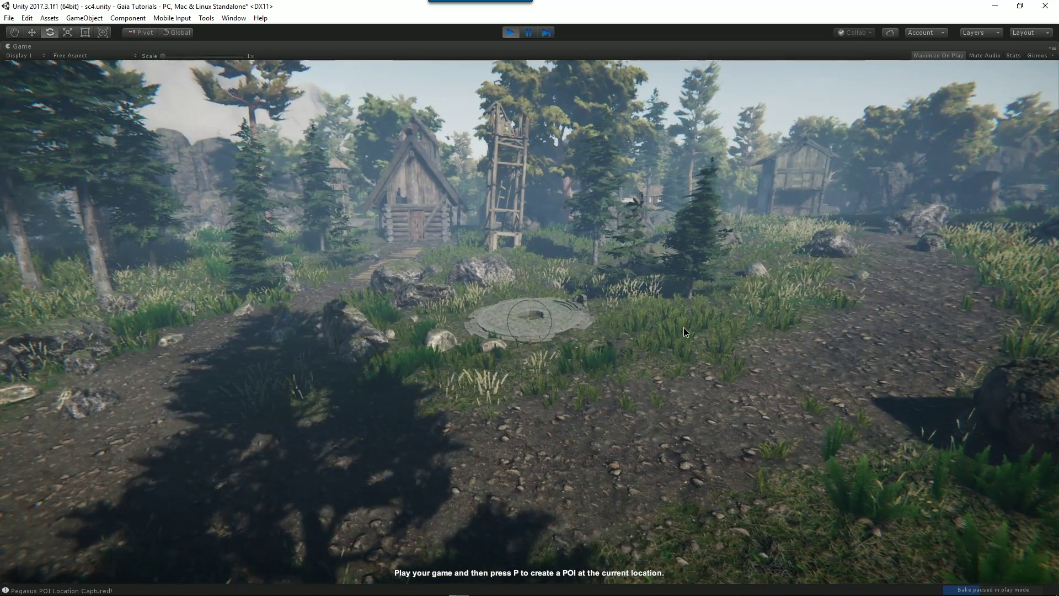
key("w")
key("w")
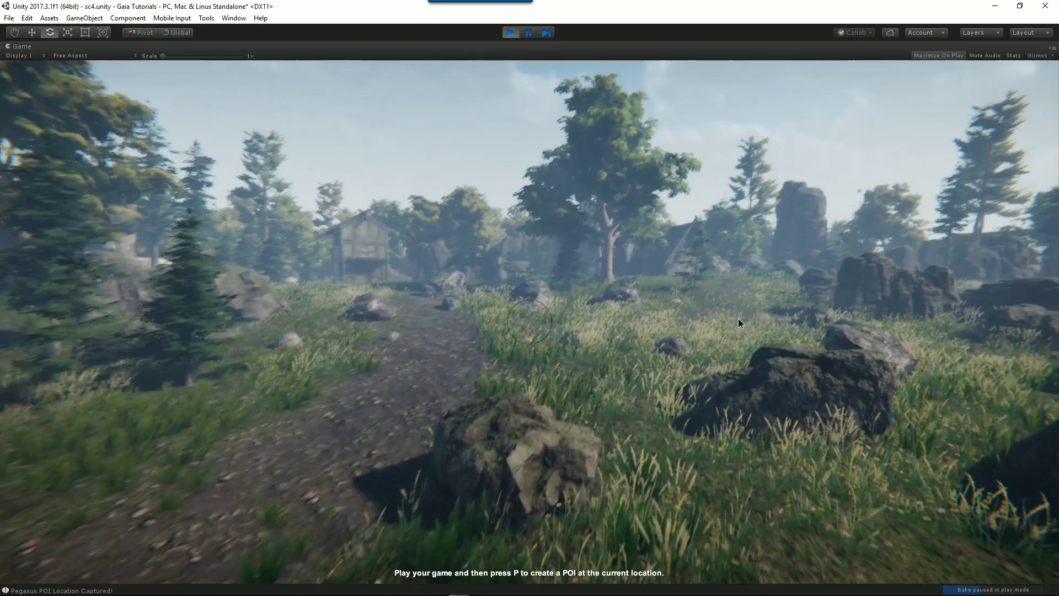
key("w")
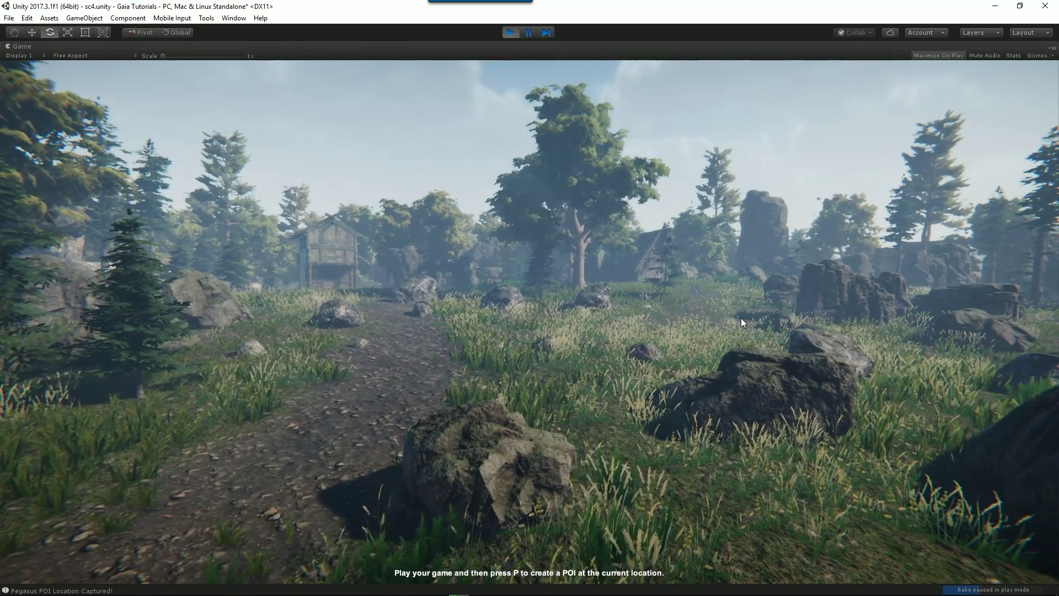
key("w")
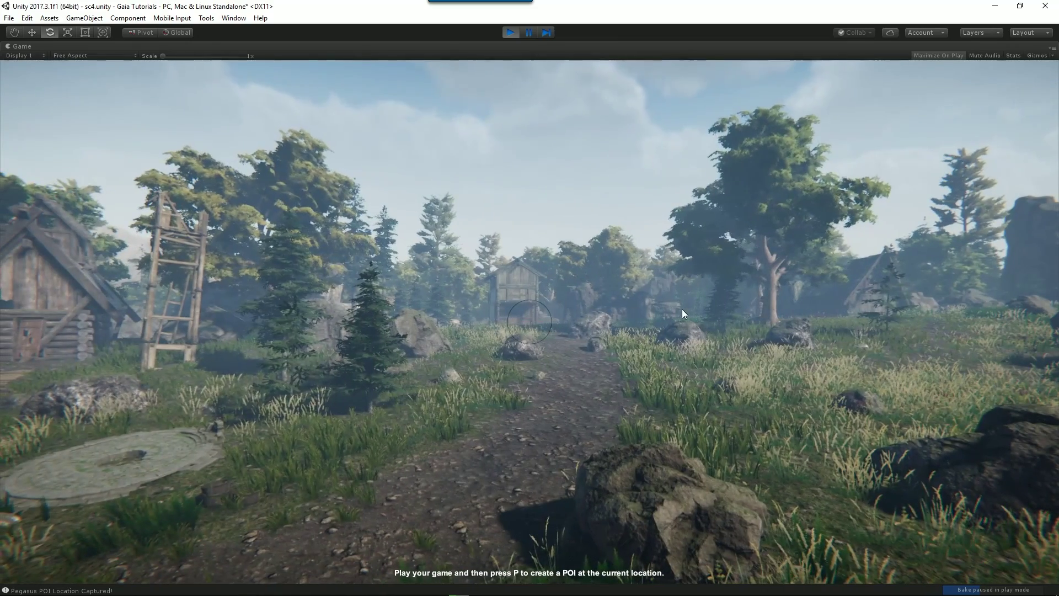
Continue through the rocky forest toward the wooden house.
key("w")
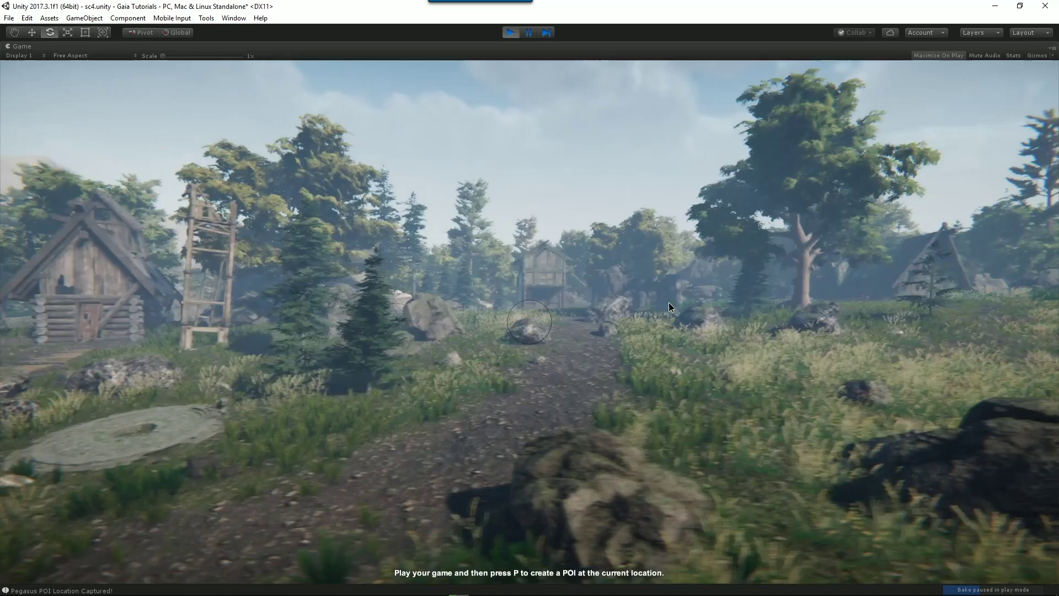
key("w")
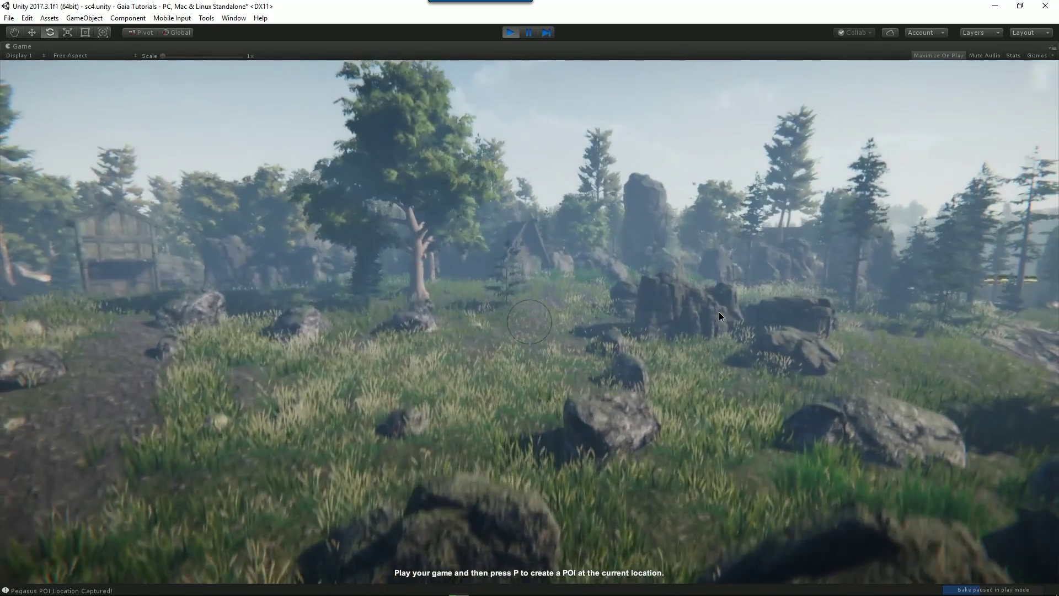
key("w")
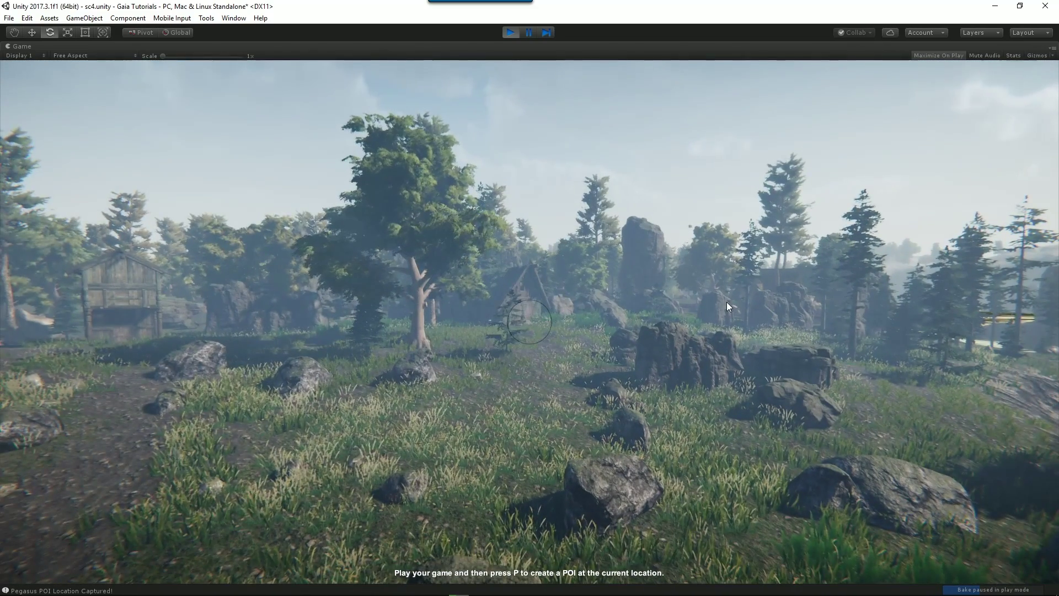
key("w")
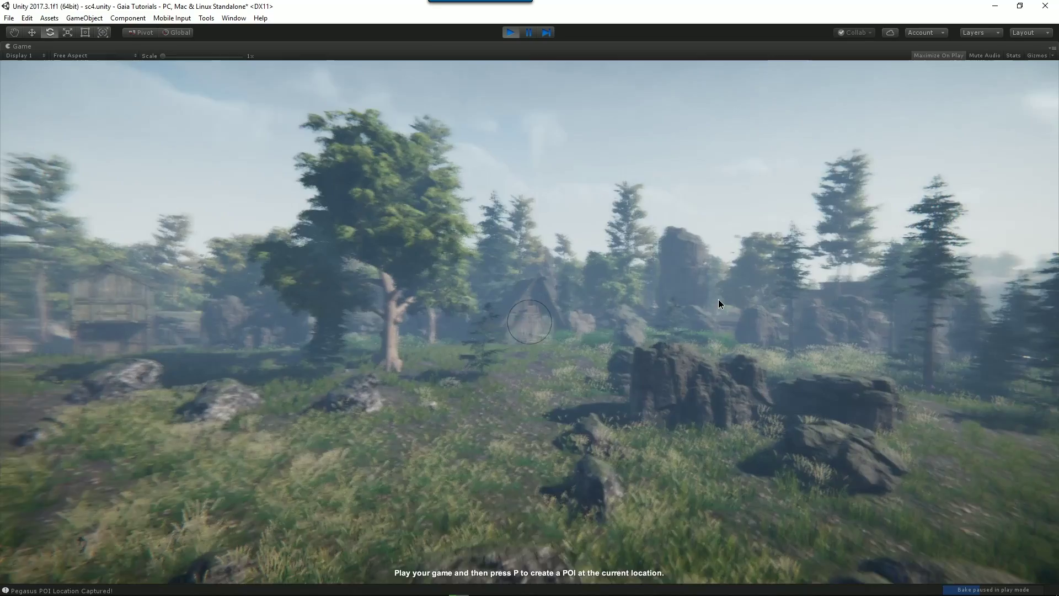
key("w")
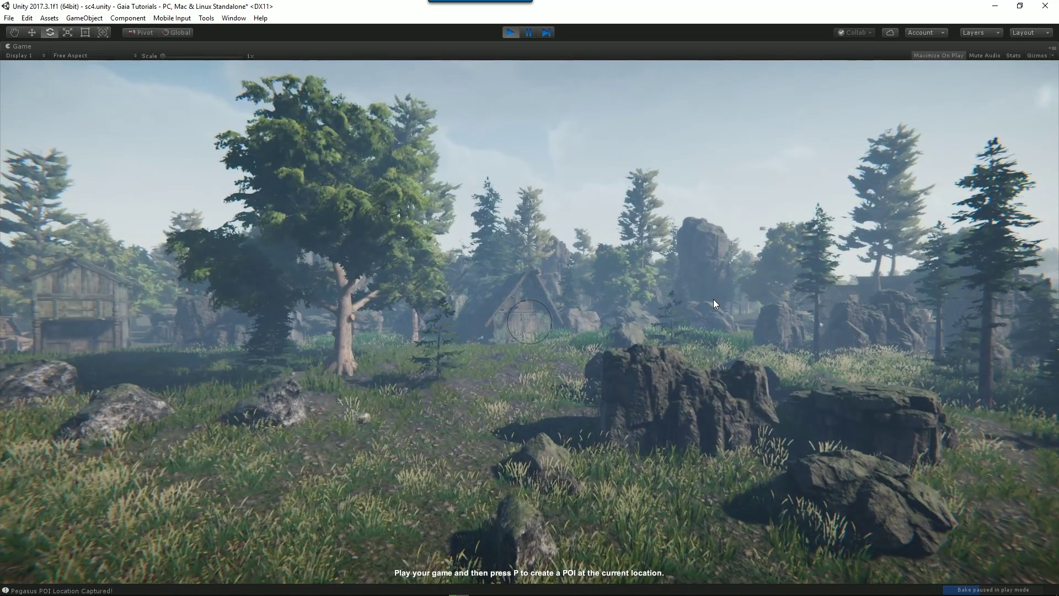
key("w")
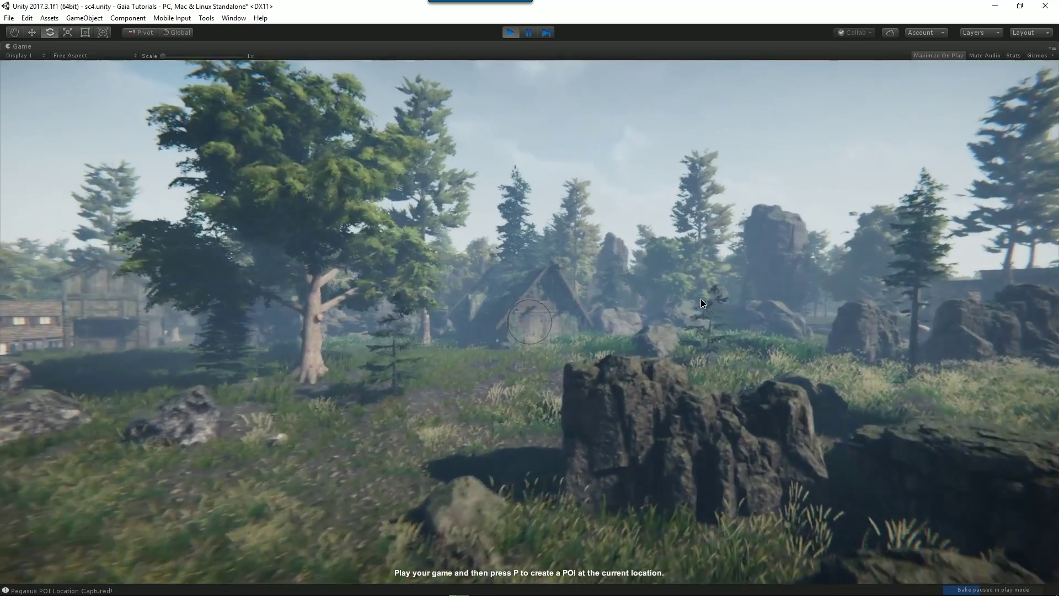
key("w")
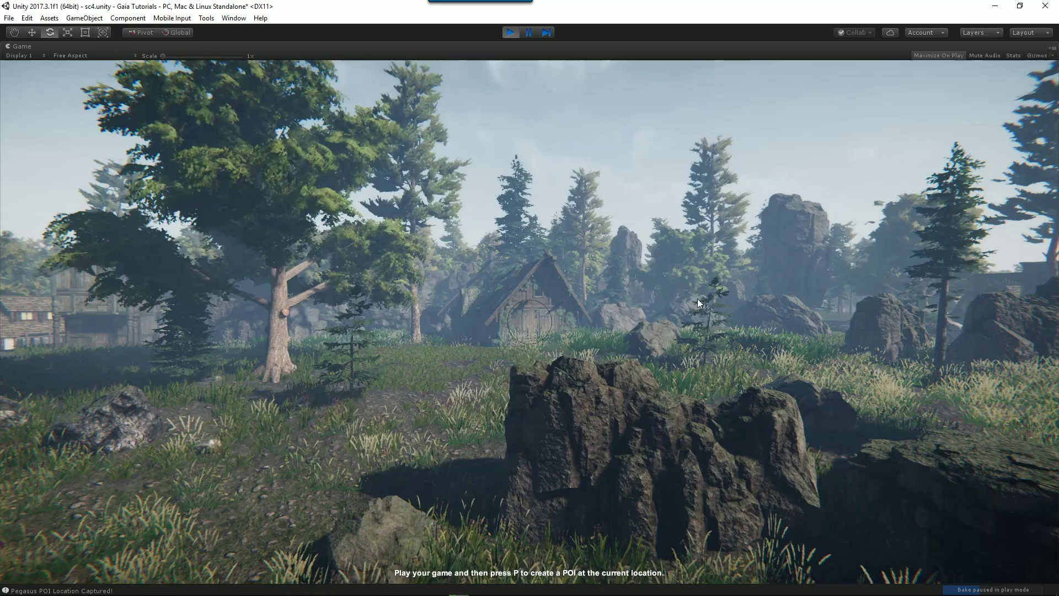
key("w")
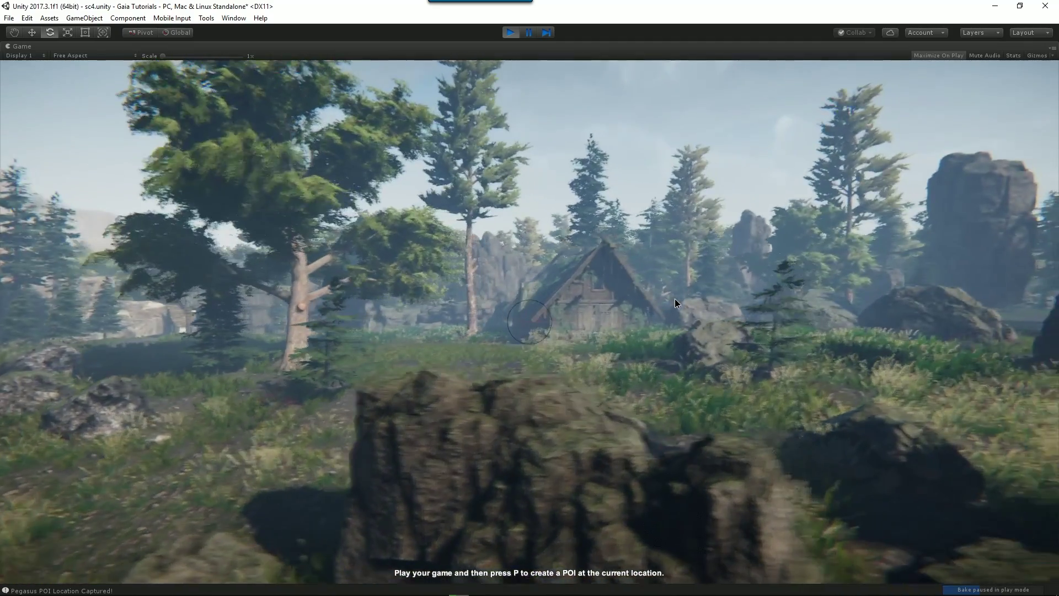
key("w")
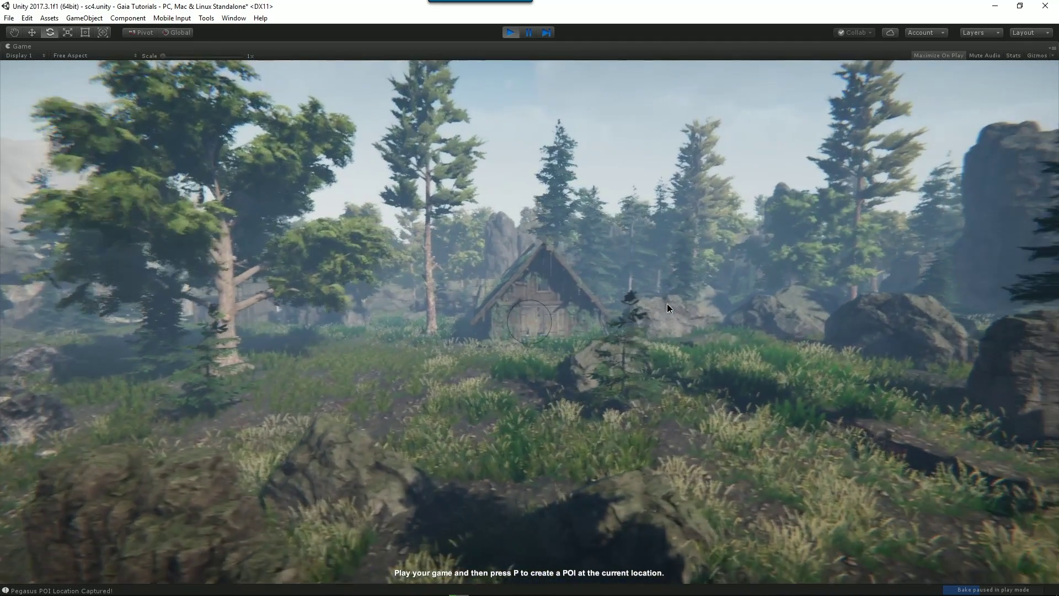
Position the camera beside the ivy-covered house, sliding left and right, then turn toward the cliffs.
key("w")
key("a")
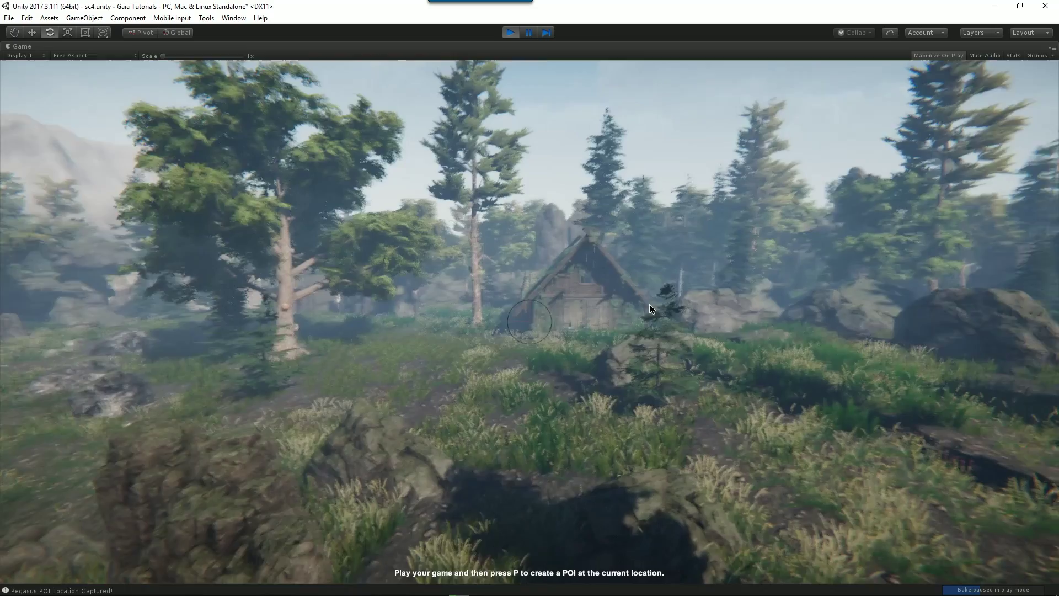
key("w")
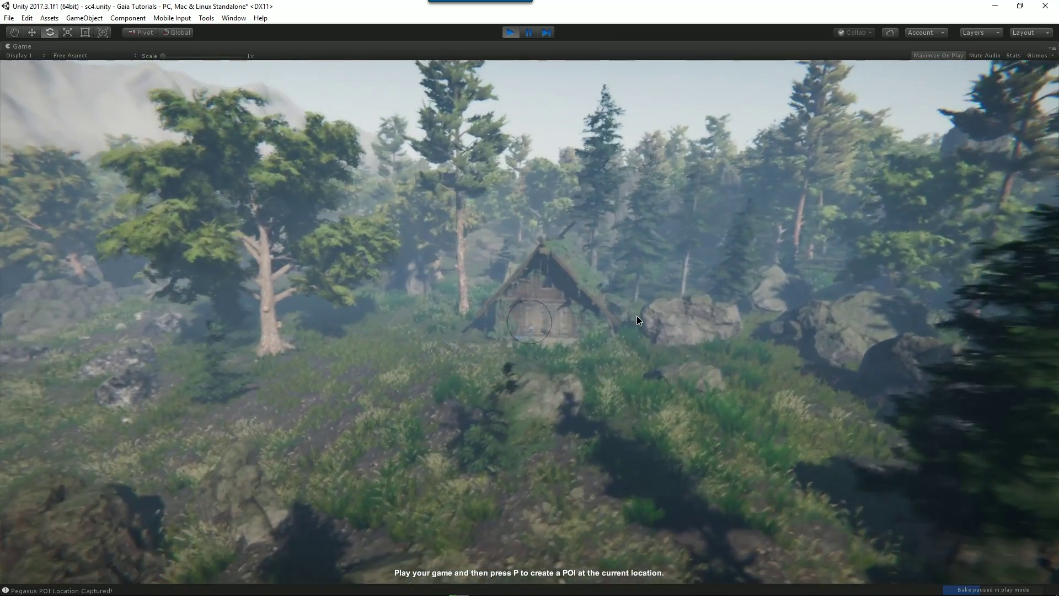
key("w")
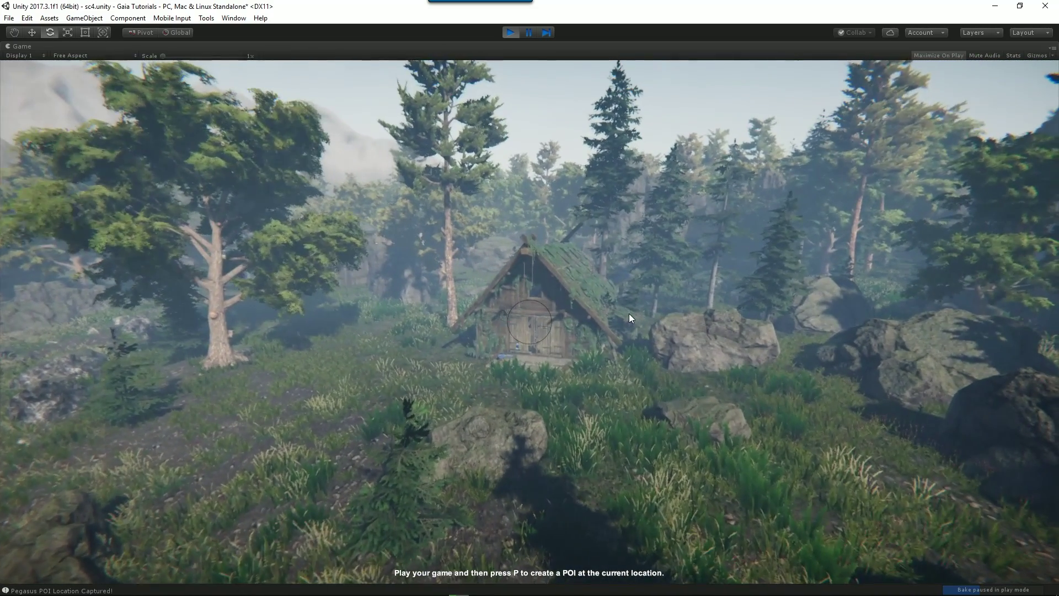
key("a")
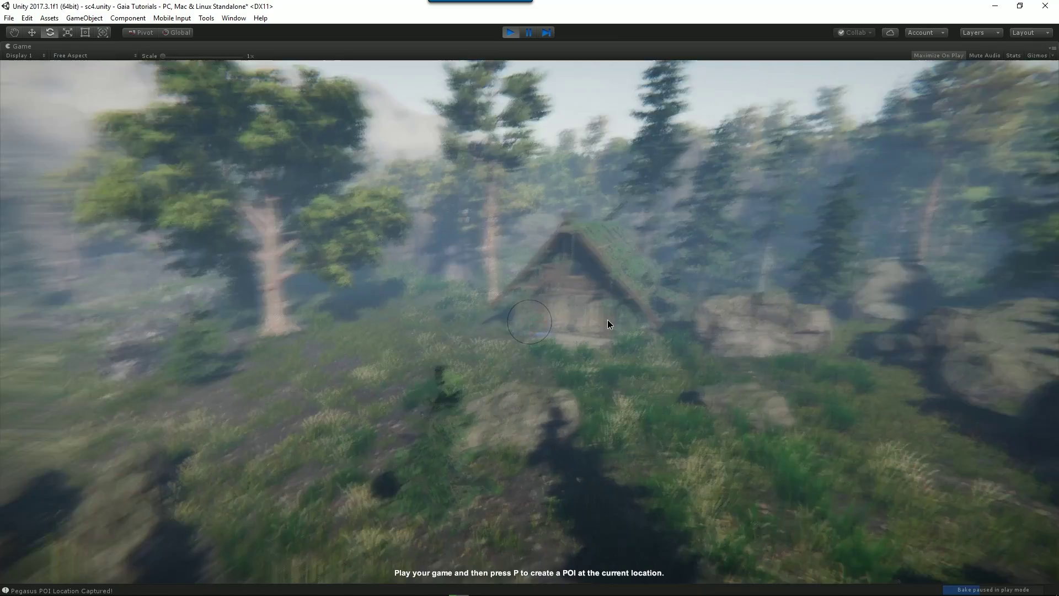
key("d")
key("w")
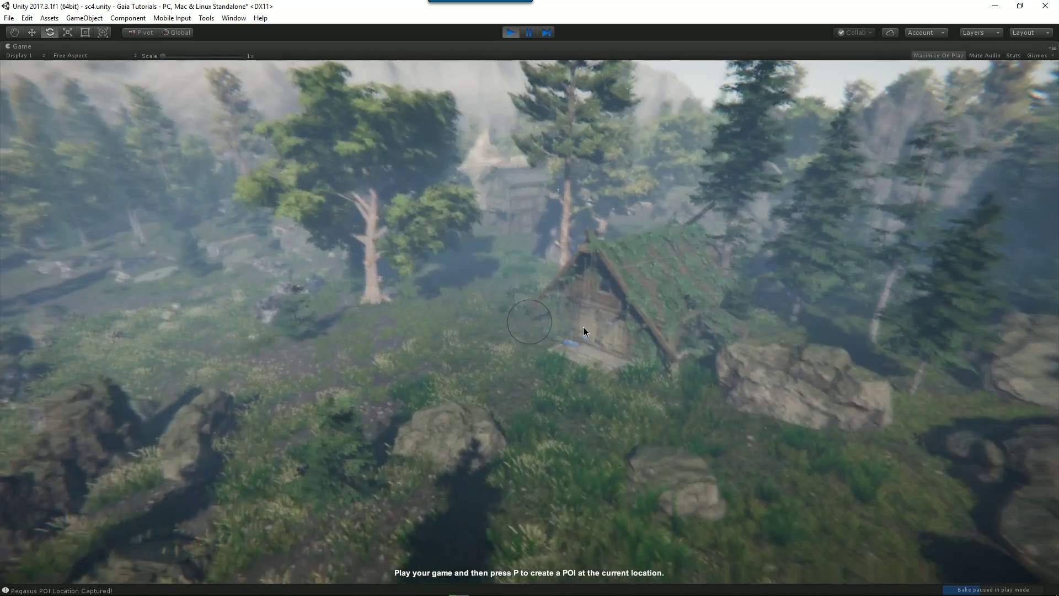
key("d")
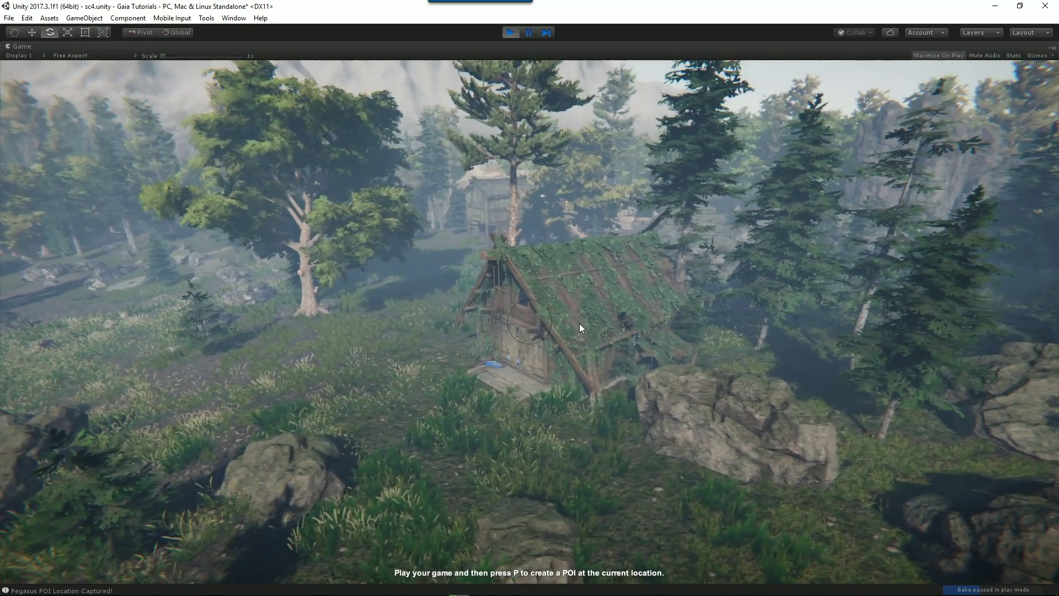
key("a")
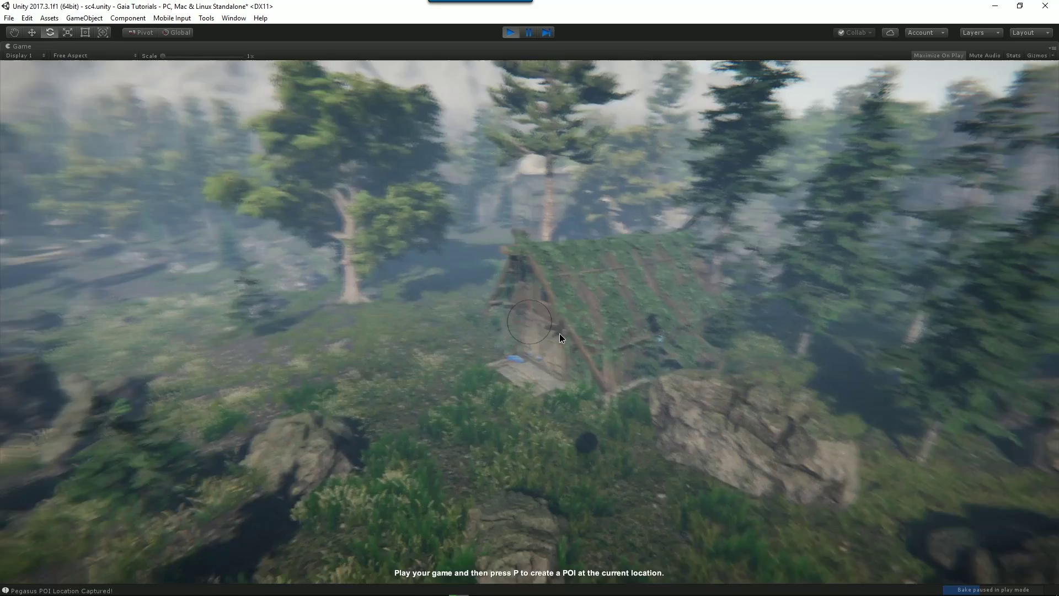
key("w")
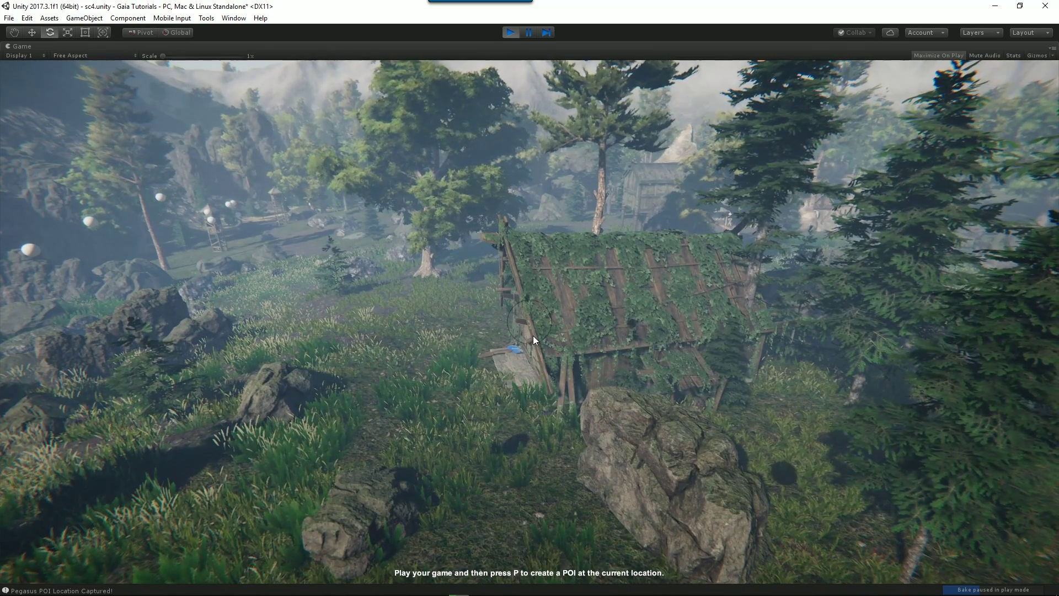
key("Left")
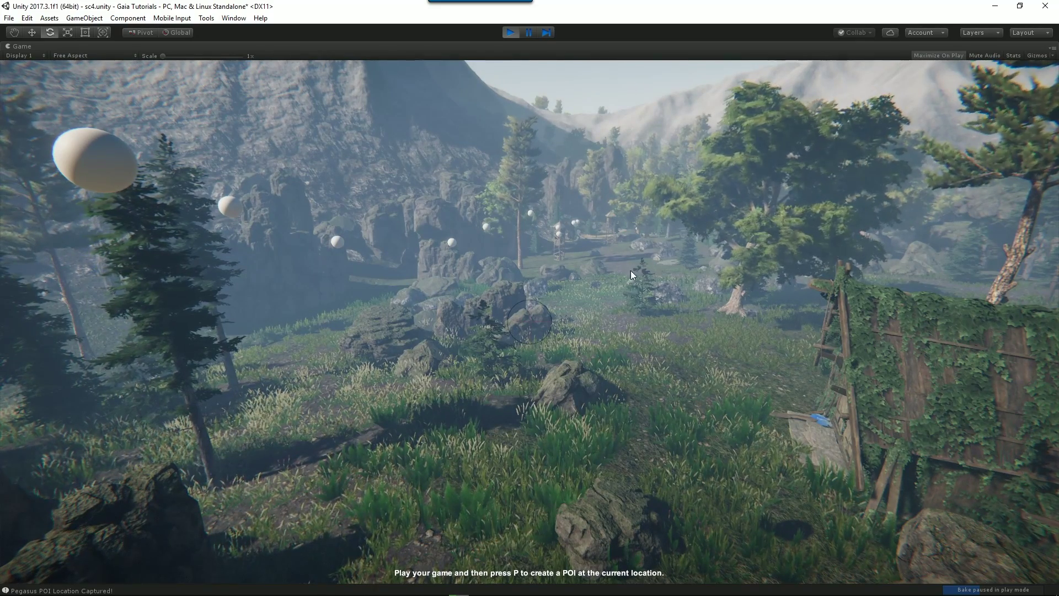
Stop play mode and build a 272.72 m Main Camera flythrough from the captured POIs with Create Pegasus.
left_click(509, 32)
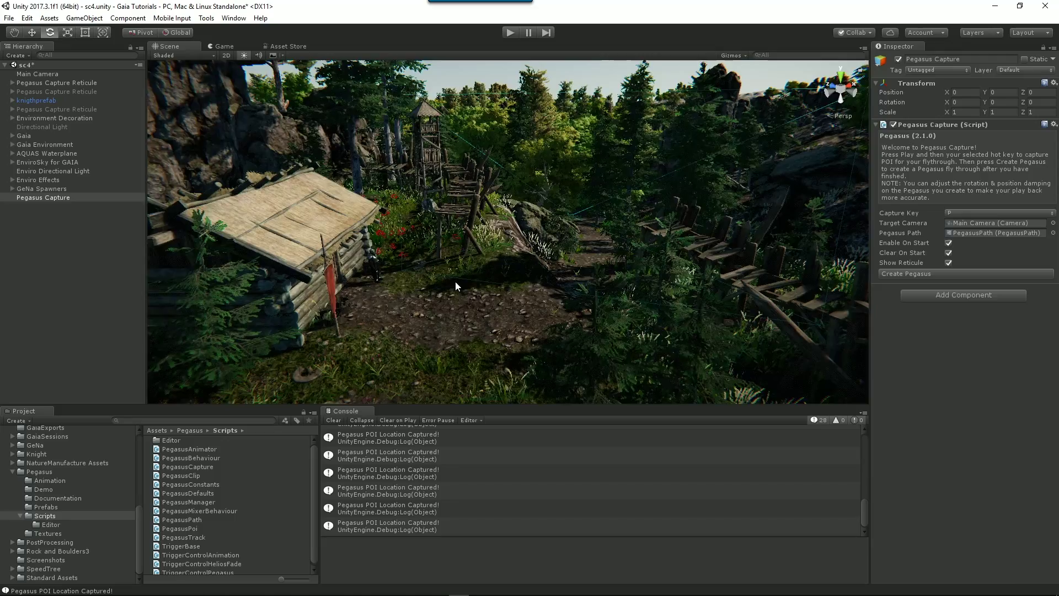
right_click_drag(456, 281, 367, 321)
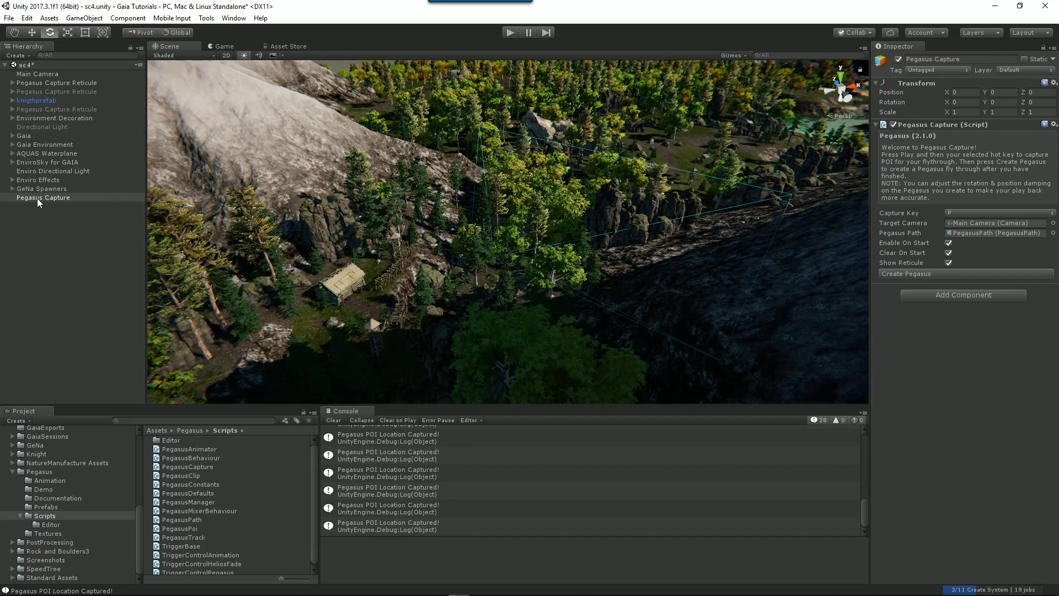
left_click(913, 273)
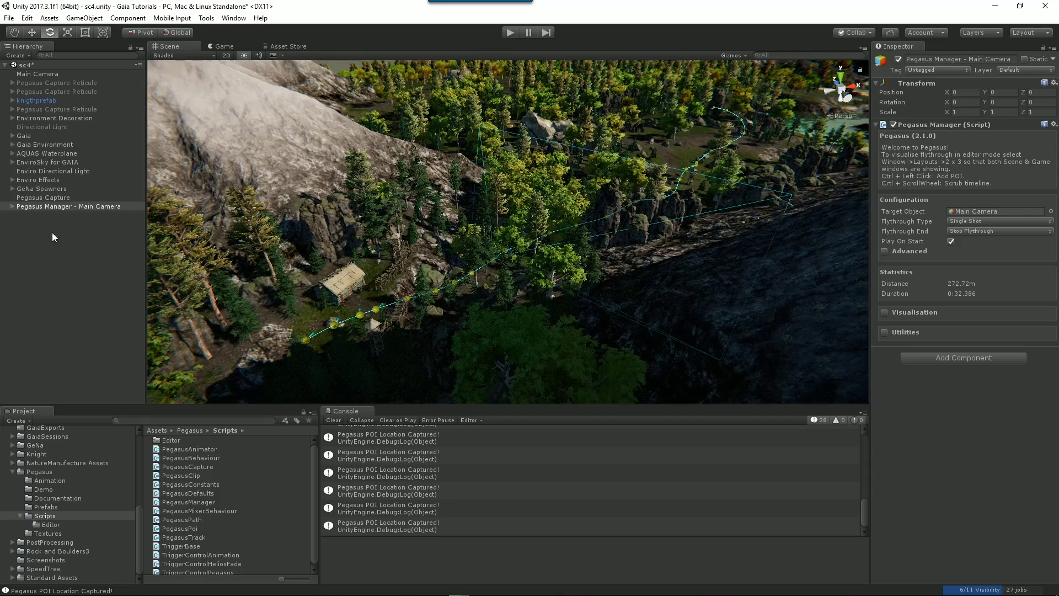
left_click(511, 32)
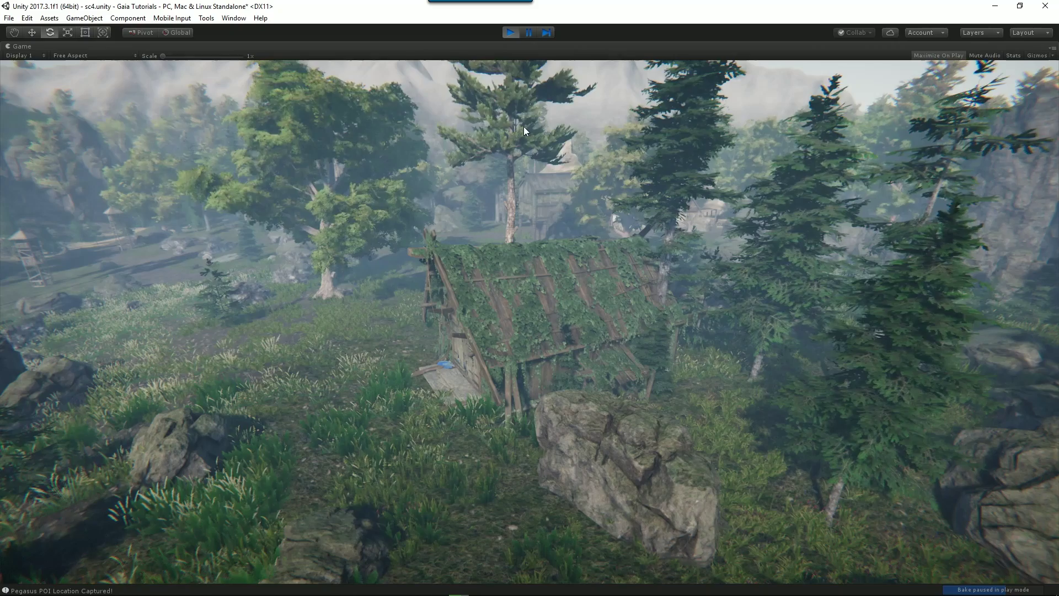
left_click(508, 33)
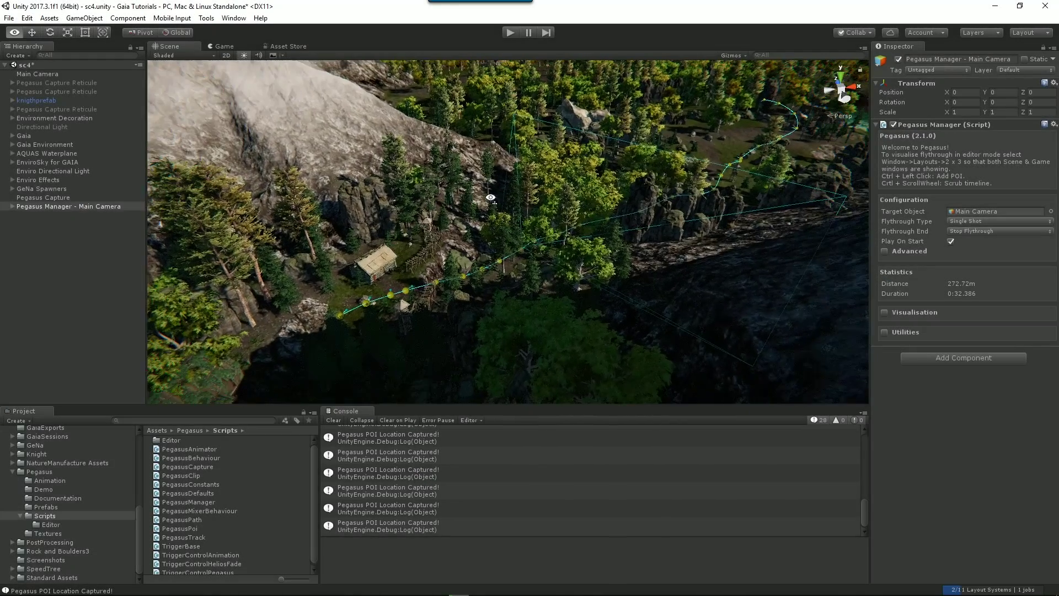
Deactivate the Pegasus Capture and first flythrough objects, then bring the view close to the cabin.
left_click_drag(490, 197, 494, 200, "alt")
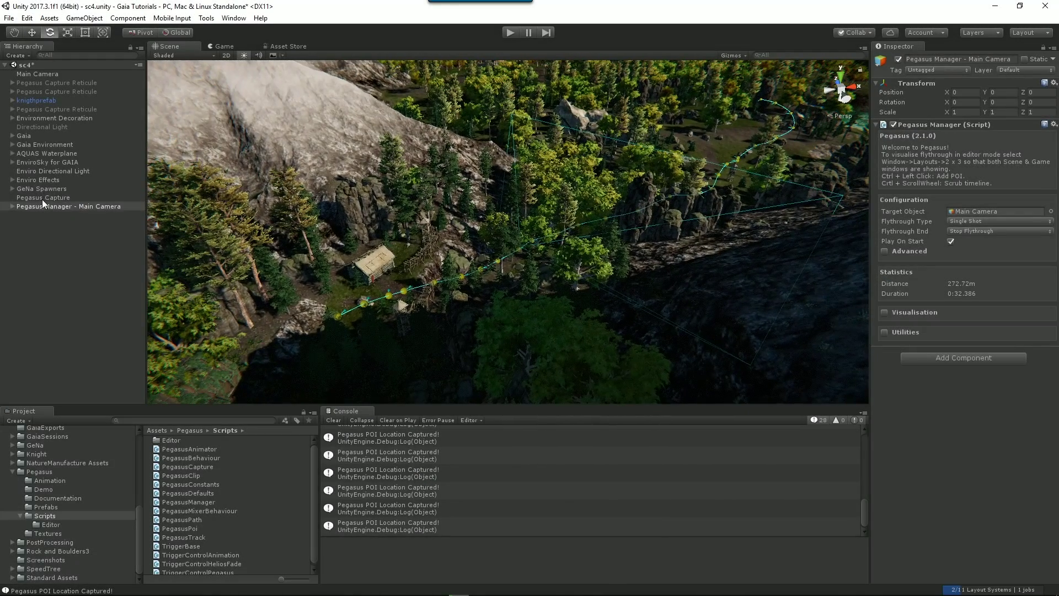
left_click(42, 197, "ctrl")
left_click(899, 59)
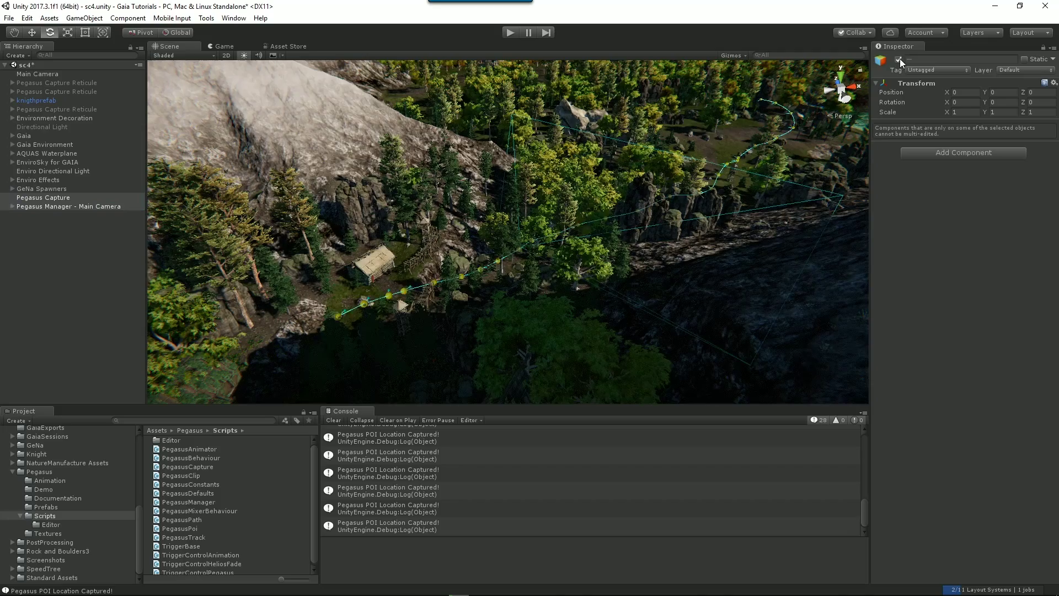
left_click_drag(582, 214, 547, 229, "alt")
key("w")
mouse_move(547, 229)
right_mouse_down()
mouse_move(503, 227)
mouse_move(528, 192)
mouse_move(581, 216)
mouse_move(552, 223)
right_mouse_up()
Add a new Pegasus Manager to the scene from the Hierarchy's Pegasus menu.
left_click(51, 235)
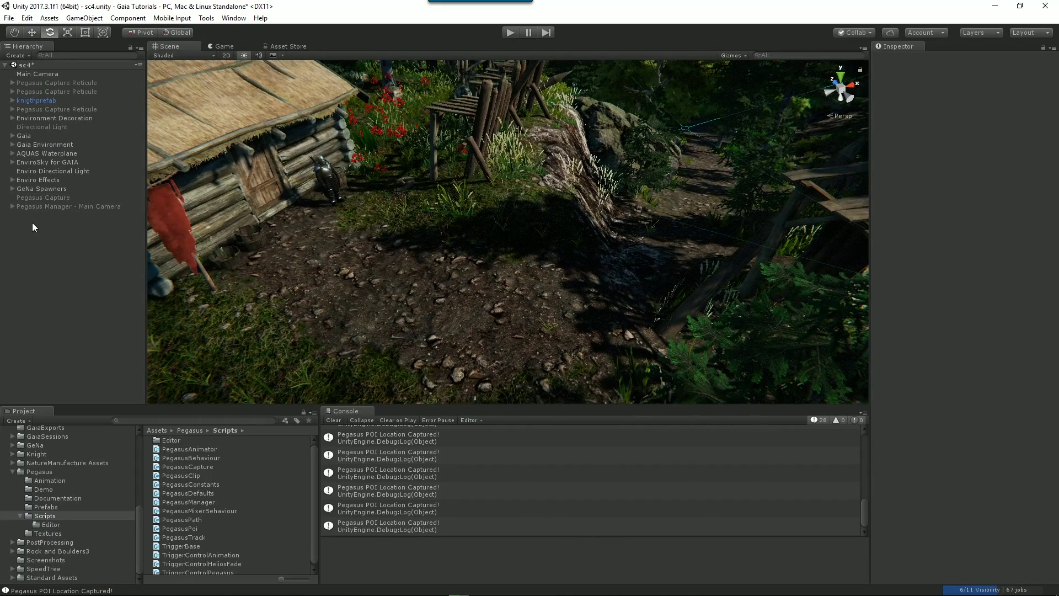
right_click(34, 223)
mouse_move(76, 448)
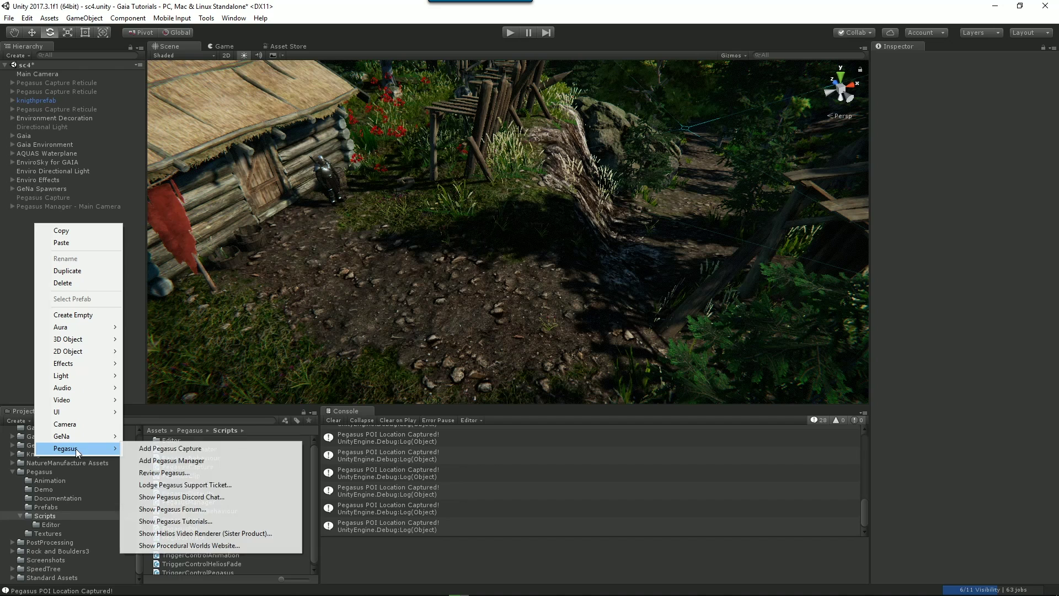
left_click(185, 462)
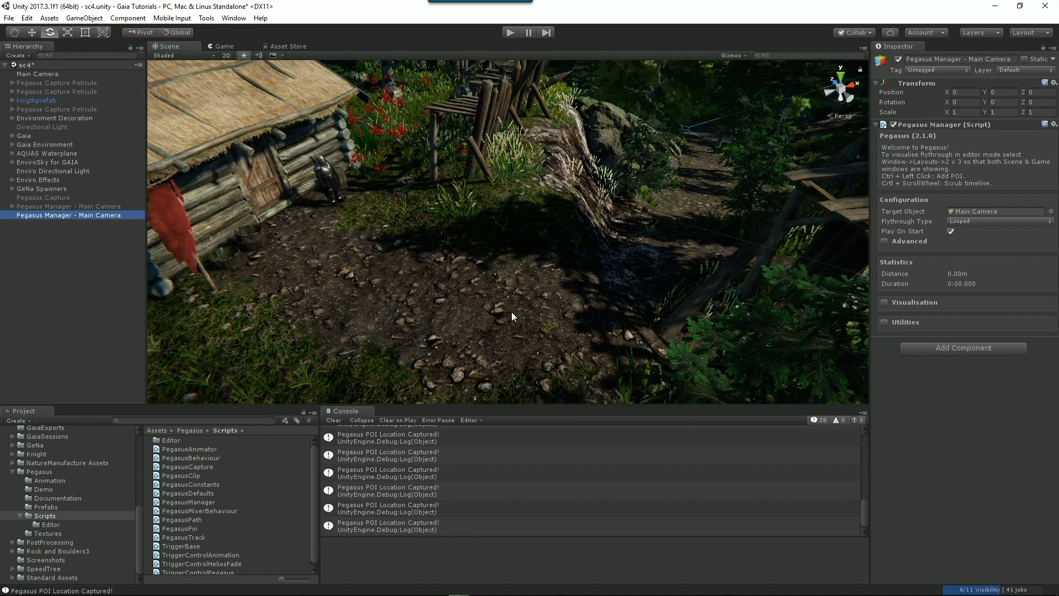
Place the new flythrough's first POI beside the cabin.
left_click(440, 312, "ctrl")
right_click_drag(473, 326, 422, 243)
key("w")
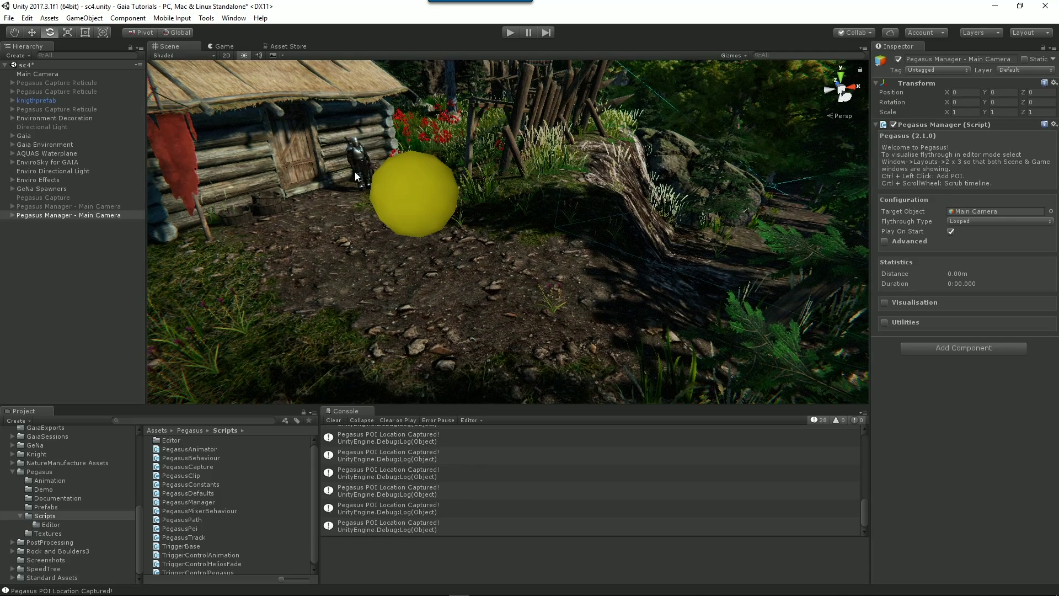
Under Utilities and Advanced, set Min POI Height 0, snap the POI to it, and set Gizmo Size 0.2.
left_click(885, 322)
left_click(885, 241)
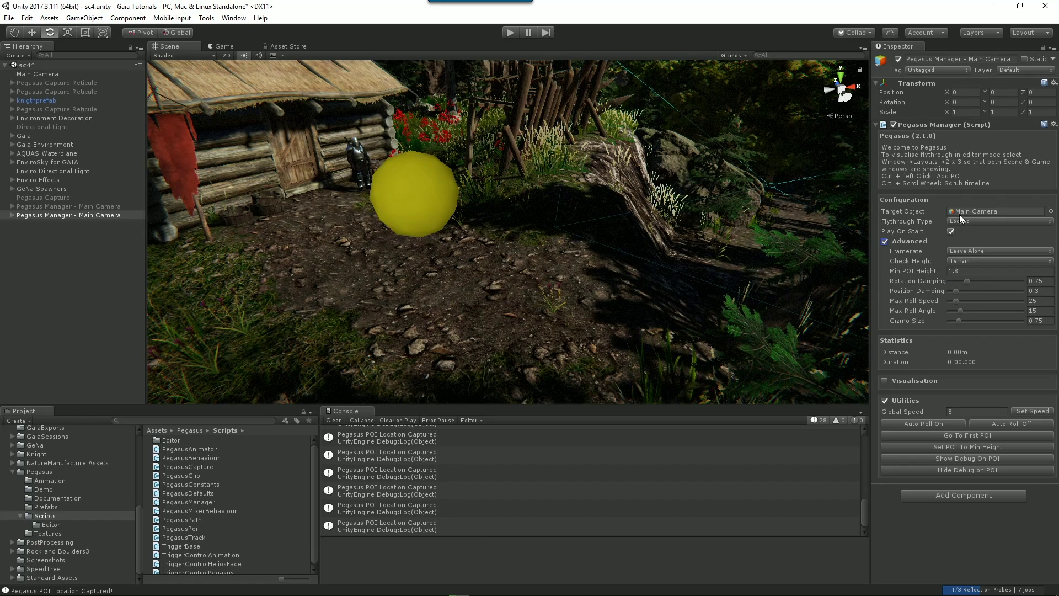
left_click(964, 272)
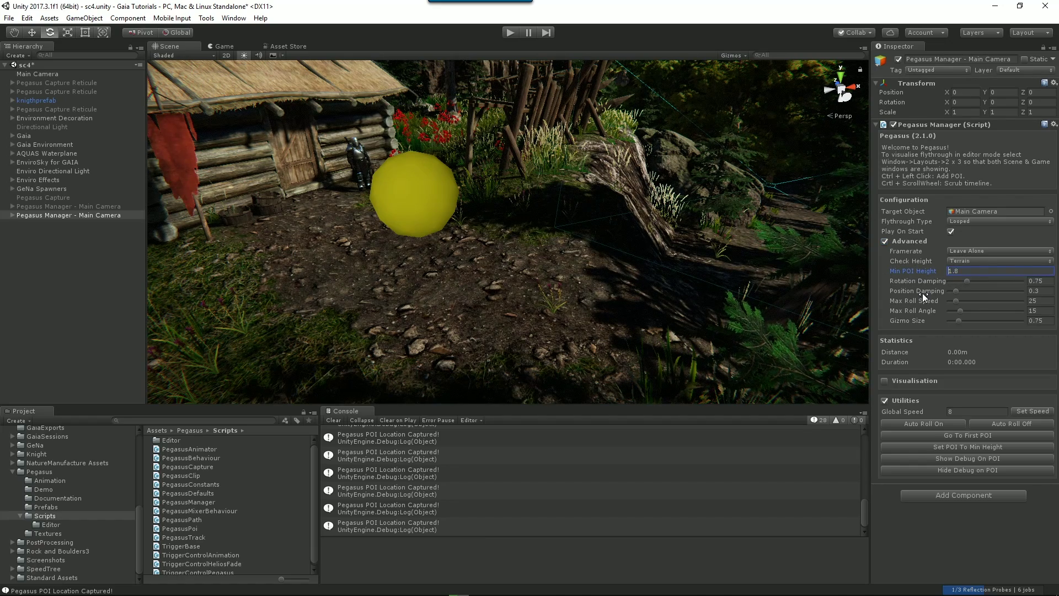
type("0")
key("Delete")
key("Delete")
key("Delete")
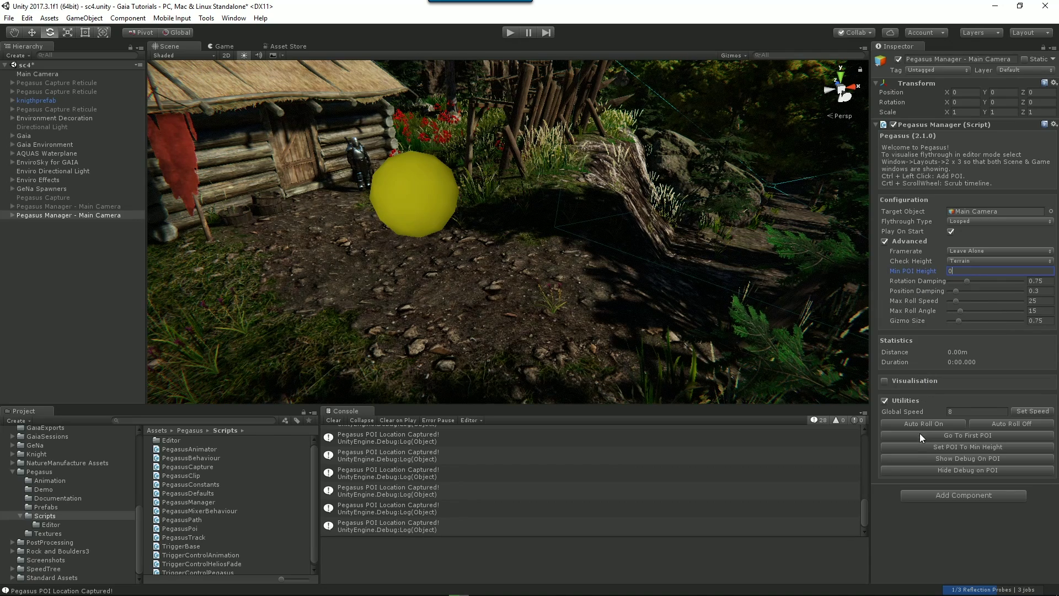
left_click(958, 447)
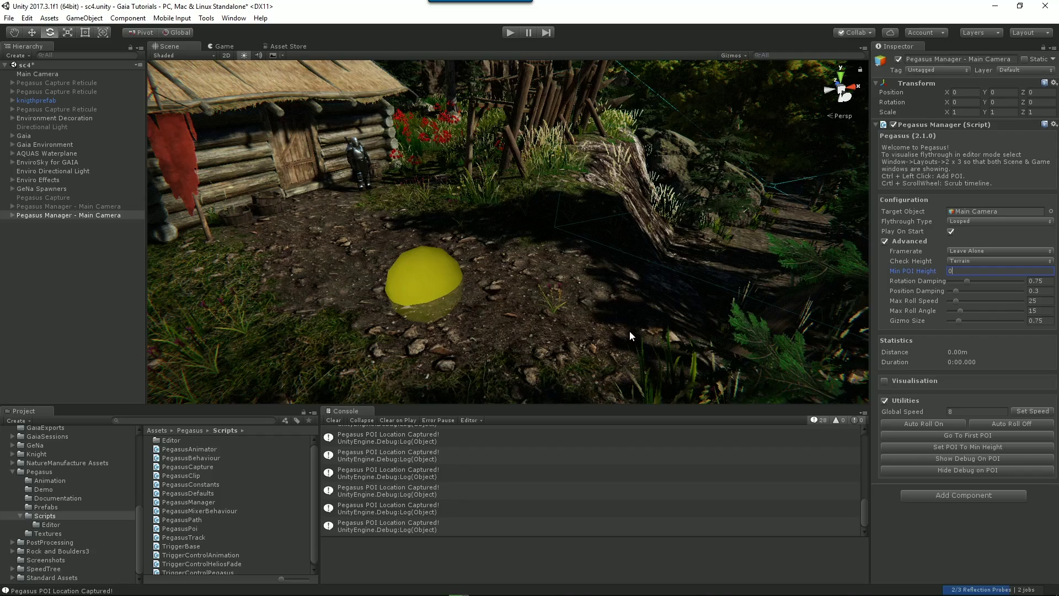
left_click_drag(961, 321, 952, 326)
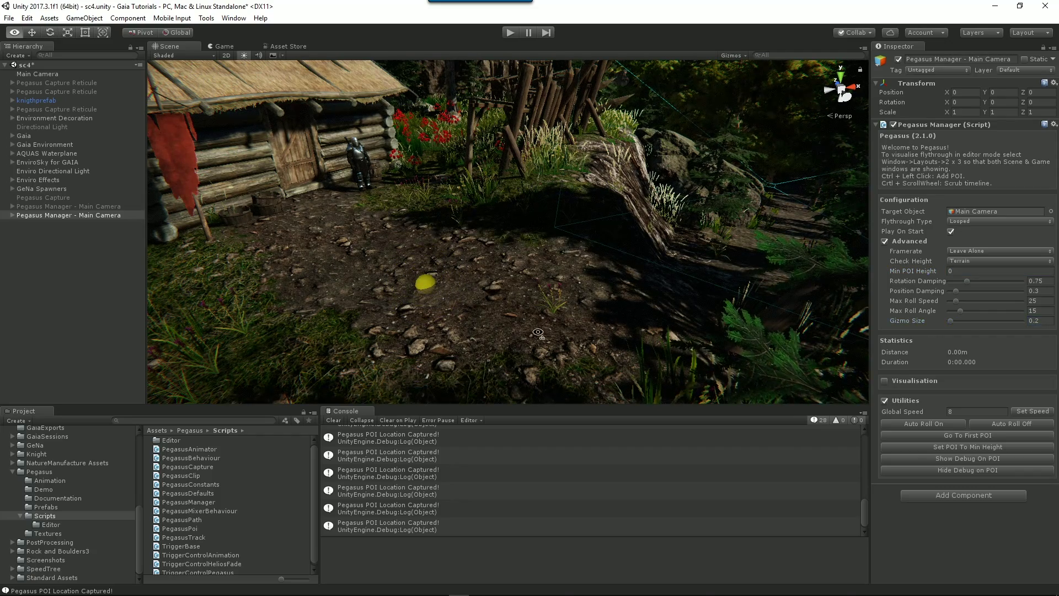
left_click_drag(578, 337, 507, 320, "alt")
Add six POIs up the ground trail and set the Flythrough Type to Single Shot.
left_click(506, 319, "ctrl")
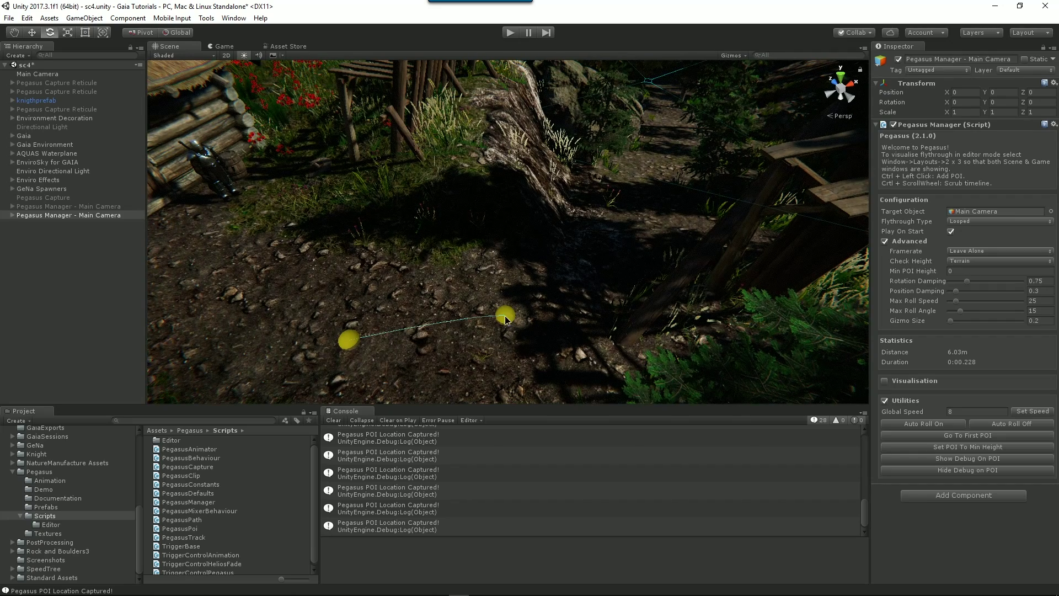
left_click(580, 295, "ctrl")
left_click(617, 266, "ctrl")
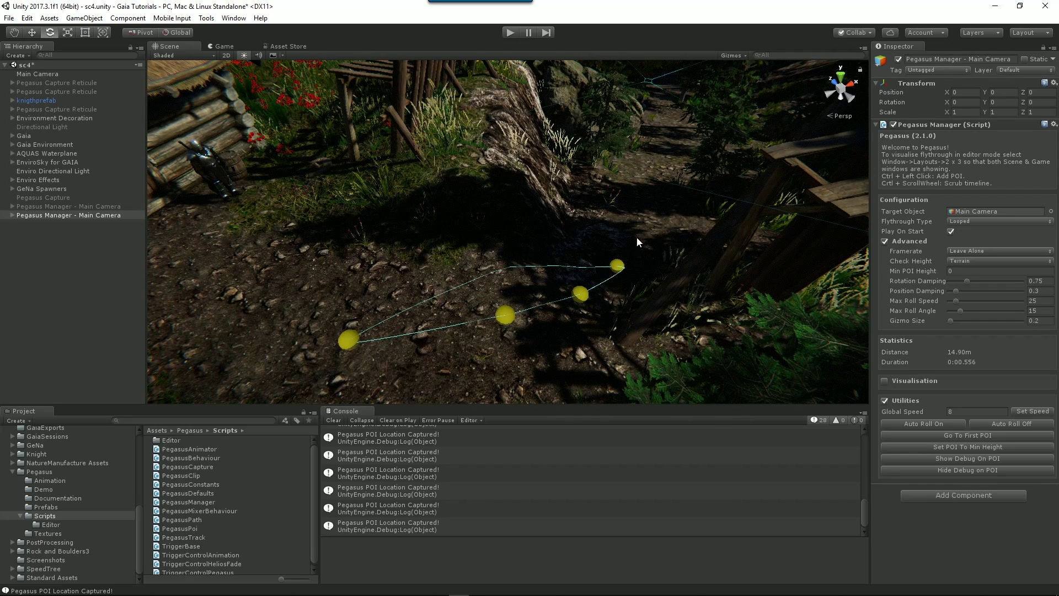
left_click(639, 236, "ctrl")
left_click(651, 207, "ctrl")
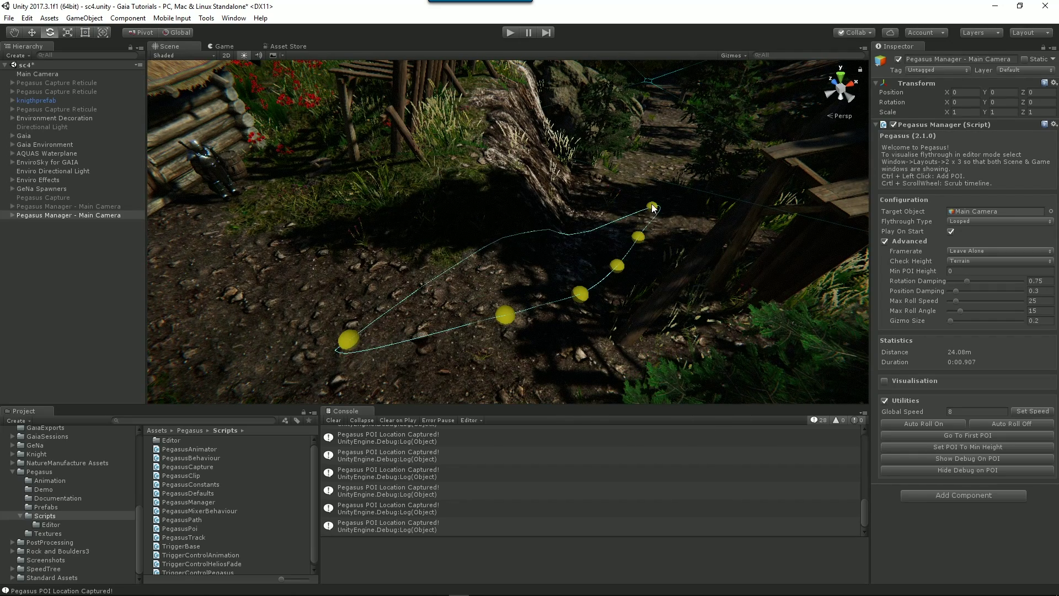
left_click(656, 170, "ctrl")
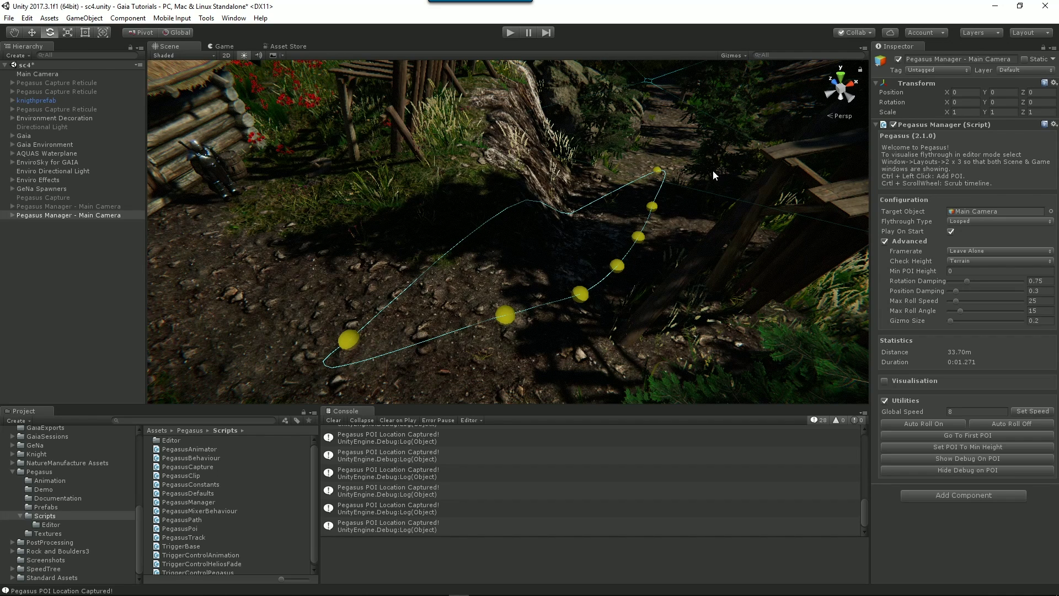
left_click(967, 222)
left_click(982, 233)
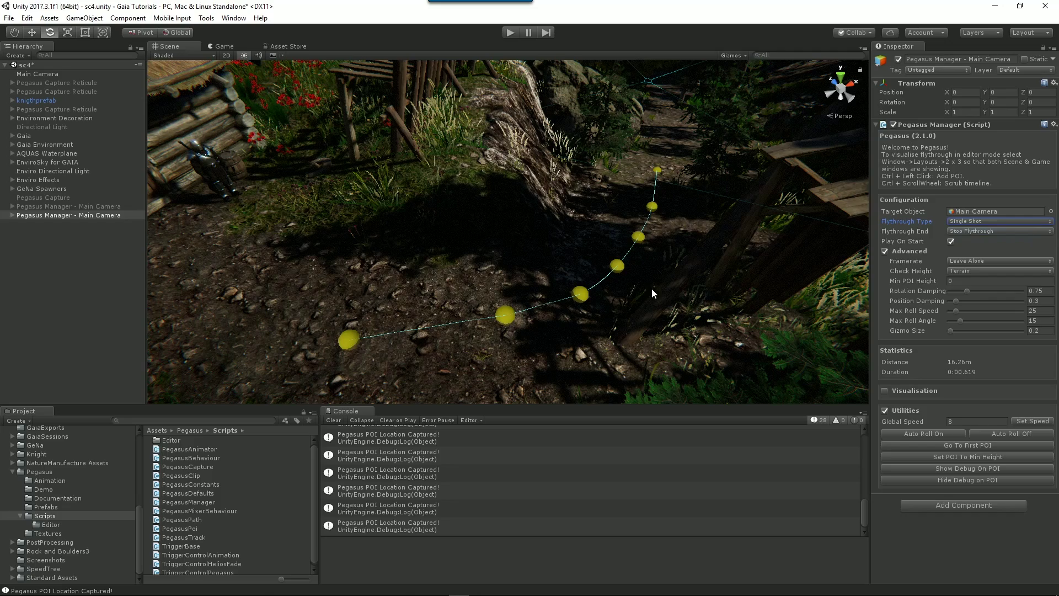
Fly the view along the trail and add seven more POIs reaching deeper into the forest.
key("w")
right_click_drag(644, 257, 687, 269)
left_click(594, 237, "ctrl")
right_click_drag(594, 237, 524, 213)
left_click(525, 209, "ctrl")
right_click_drag(538, 250, 544, 215)
left_click(544, 215, "ctrl")
right_click_drag(560, 259, 602, 301)
left_click(566, 296, "ctrl")
left_click(555, 298, "ctrl")
left_click(598, 310, "ctrl")
left_click(602, 300, "ctrl")
Add nine more POIs further down the dirt trail.
right_click_drag(634, 338, 620, 282)
left_click(579, 314, "ctrl")
left_click(601, 256, "ctrl")
left_click(623, 269, "ctrl")
left_click(645, 228, "ctrl")
left_click(665, 210, "ctrl")
left_click(644, 252, "ctrl")
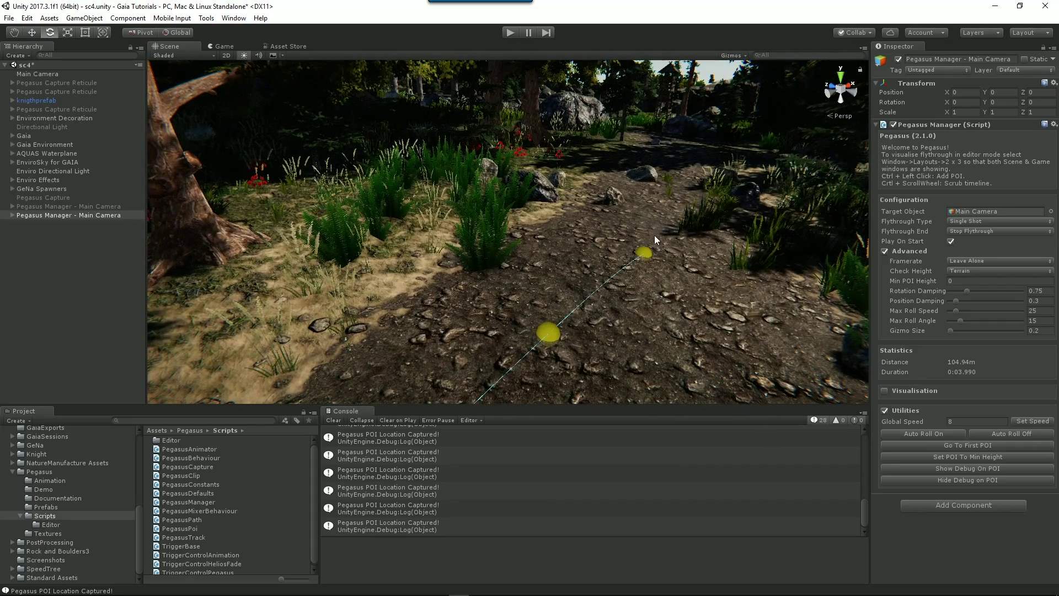
left_click(657, 202, "ctrl")
left_click(625, 182, "ctrl")
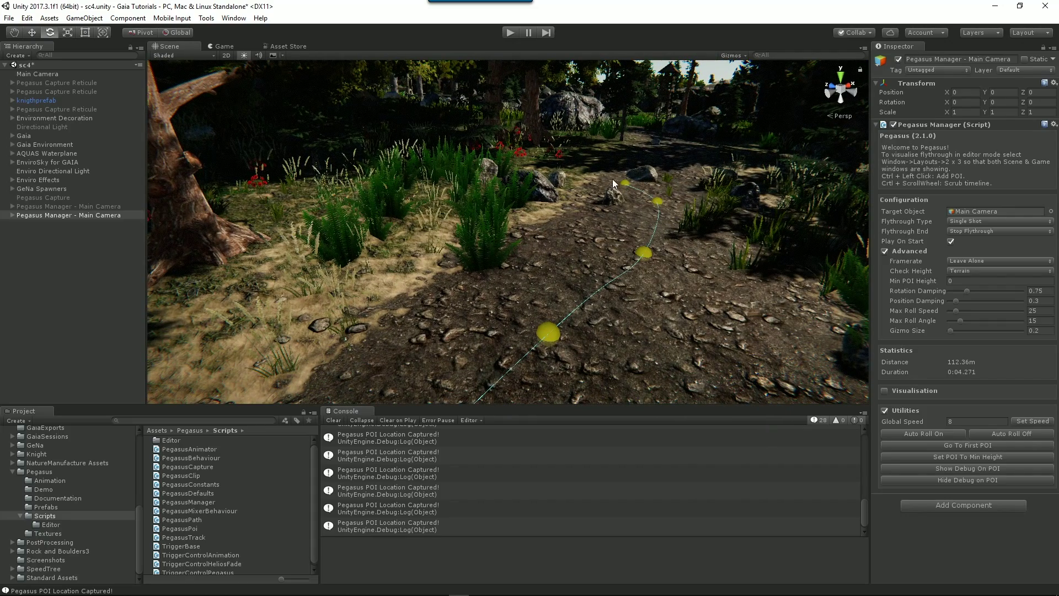
left_click(631, 144, "ctrl")
Extend the path with eight final POIs toward the watchtowers, reaching 188.84 m.
right_click_drag(654, 186, 573, 302)
left_click(563, 285, "ctrl")
left_click(585, 243, "ctrl")
left_click(578, 200, "ctrl")
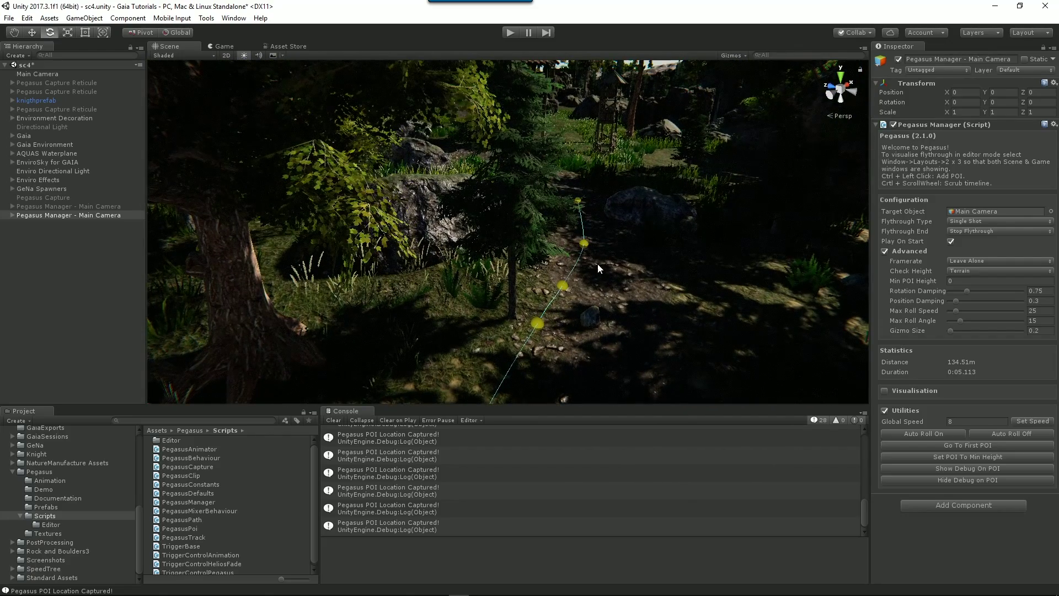
right_click_drag(598, 263, 607, 221)
left_click(611, 209, "ctrl")
left_click(601, 183, "ctrl")
left_click(654, 167, "ctrl")
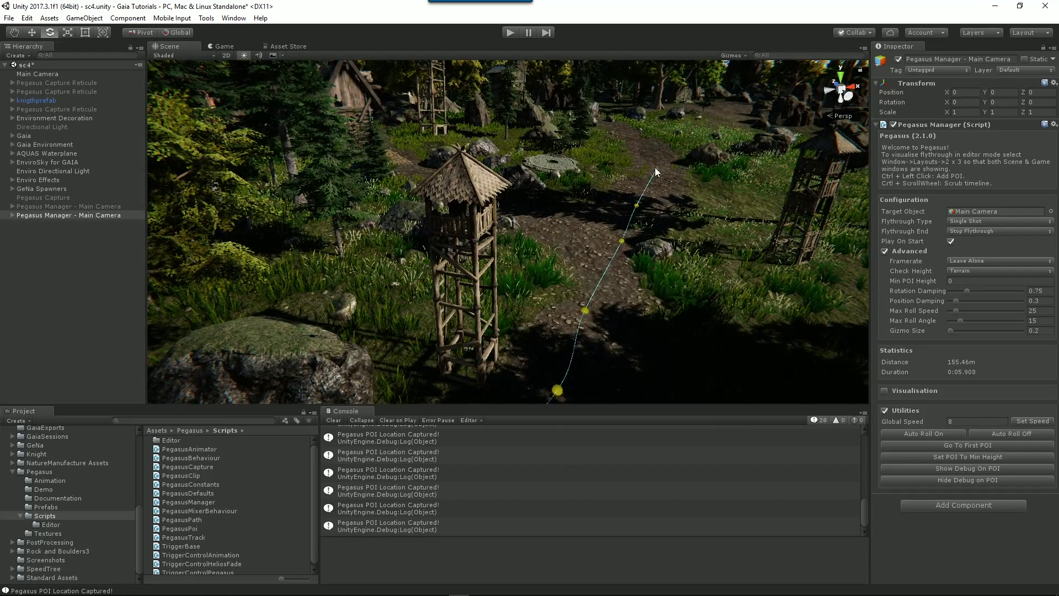
left_click(644, 141, "ctrl")
left_click(612, 126, "ctrl")
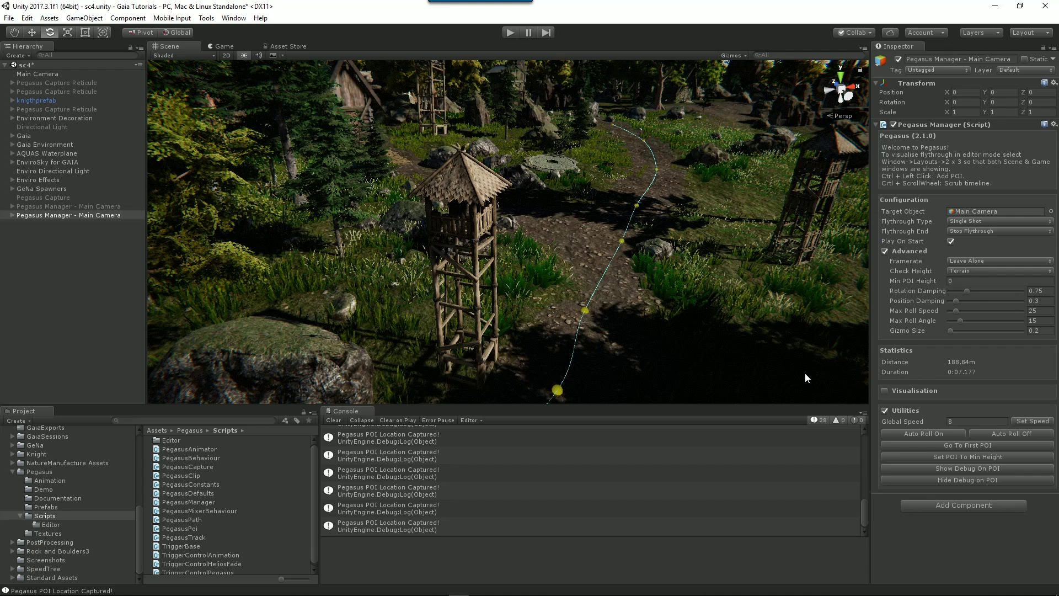
Assign knigthprefab as the new Pegasus Manager's Target Object instead of the Main Camera.
left_click(11, 215)
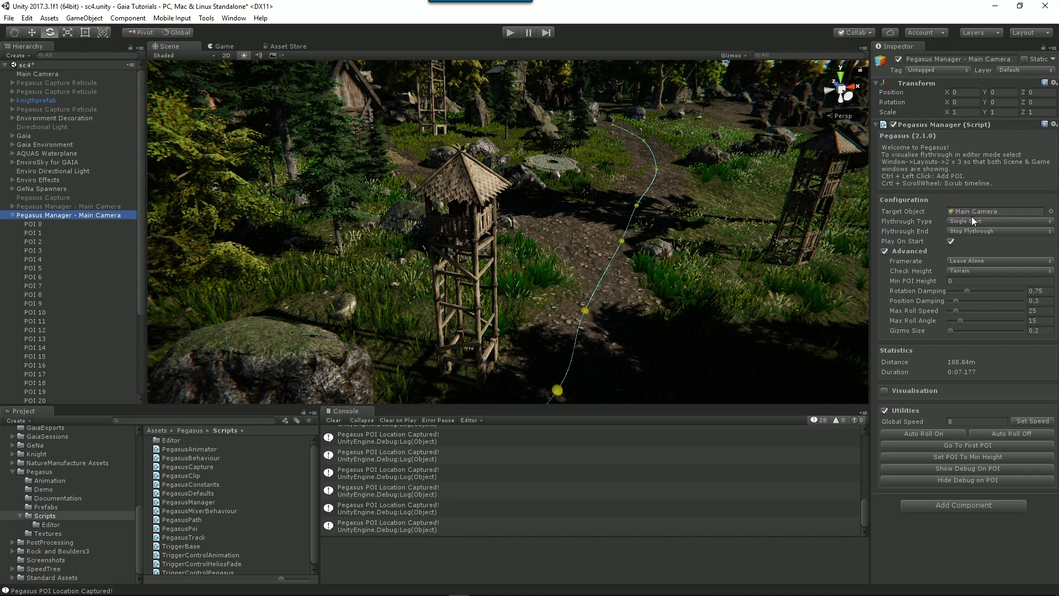
double_click(45, 224)
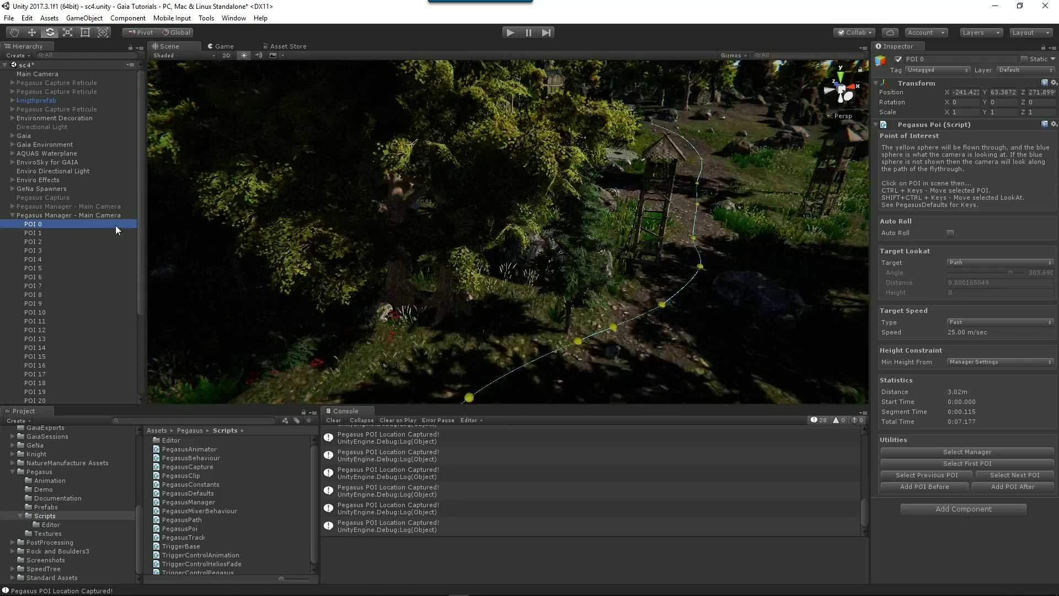
right_click_drag(469, 319, 489, 333)
left_click(91, 215)
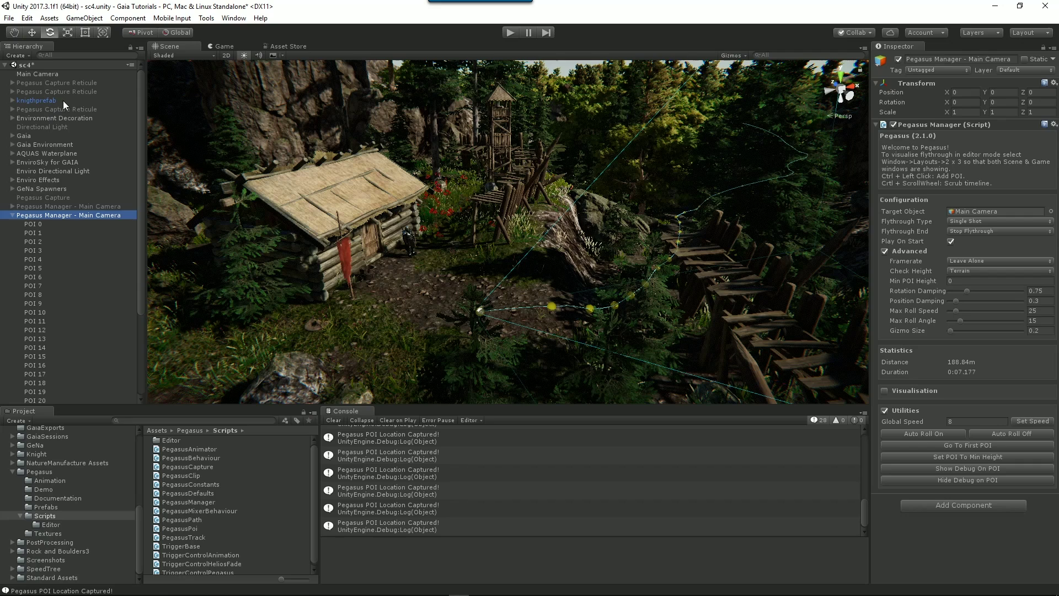
left_click_drag(31, 100, 1010, 316)
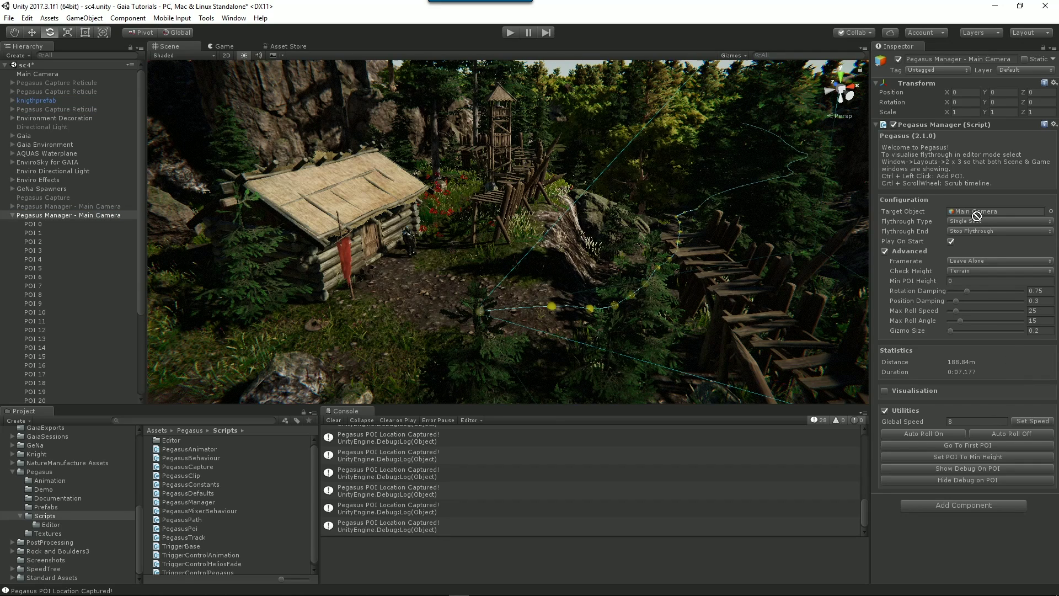
left_click_drag(977, 216, 979, 212)
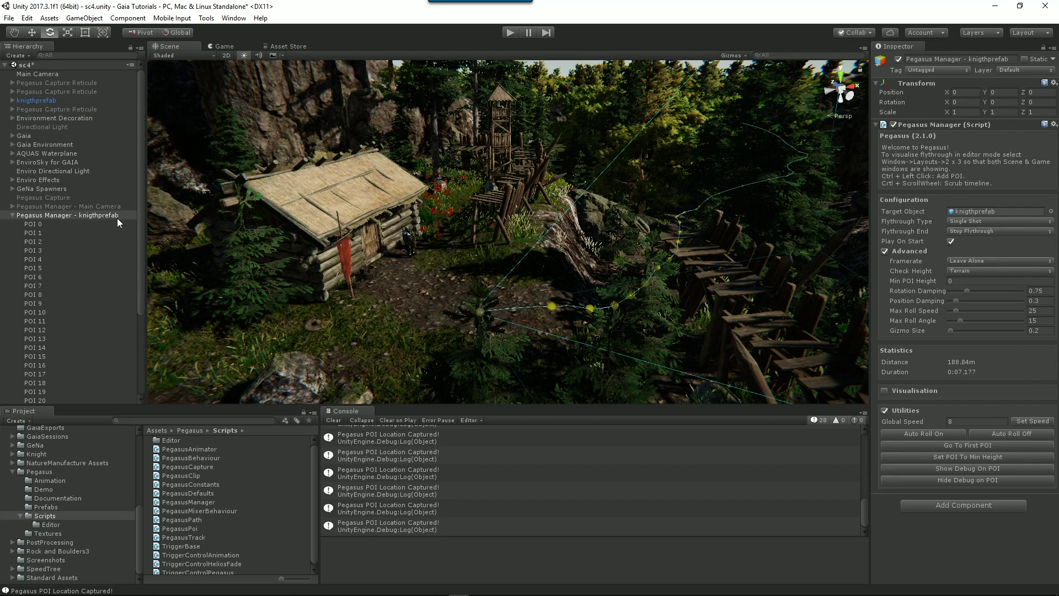
left_click(13, 215)
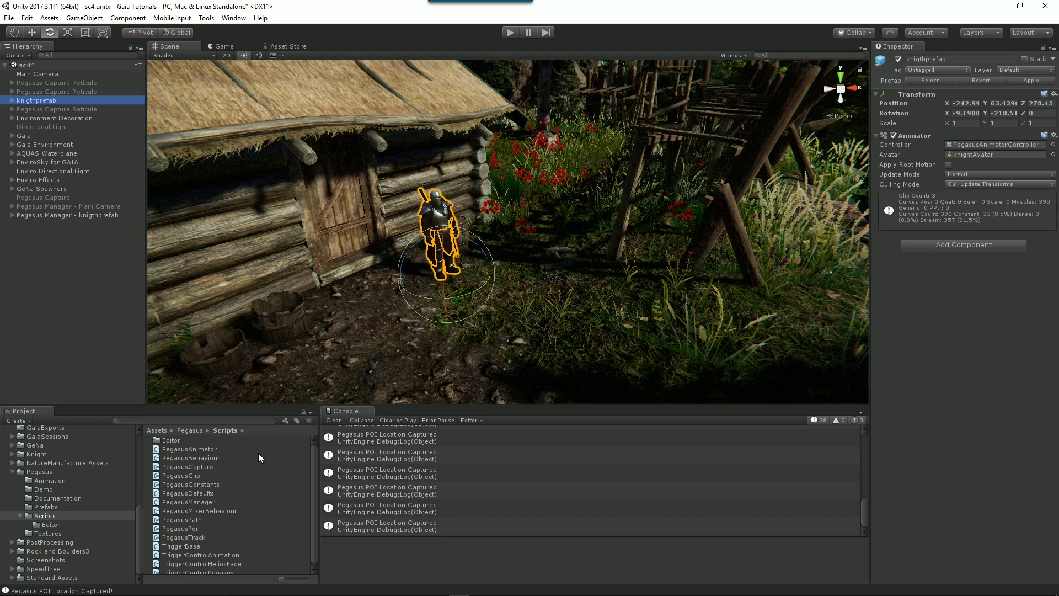
Add the PegasusAnimator script to the knight, set Character to the knight and Animation State to Walking.
left_click_drag(190, 447, 954, 327)
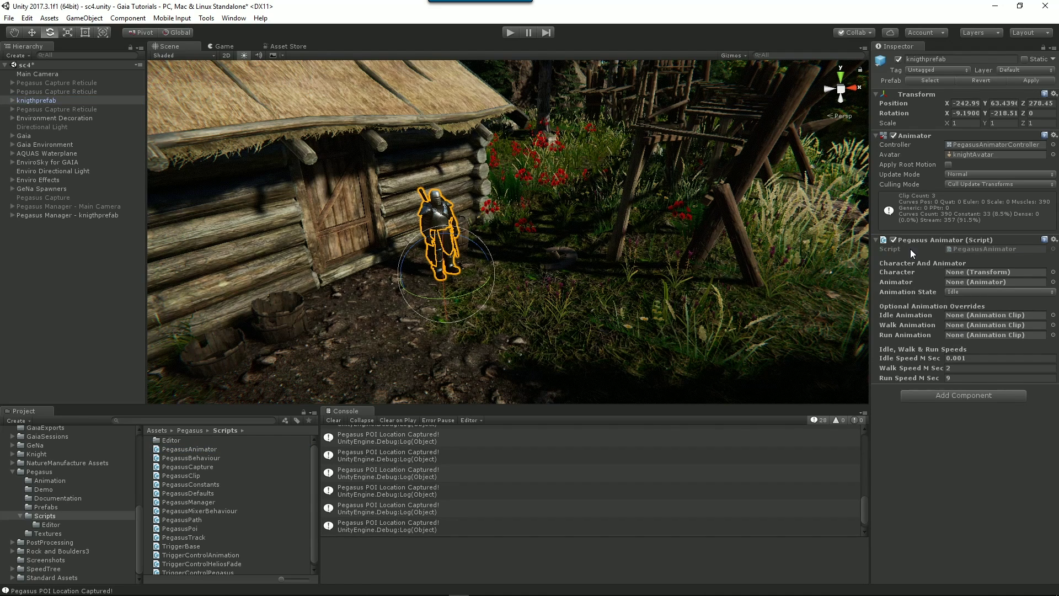
left_click_drag(46, 102, 959, 283)
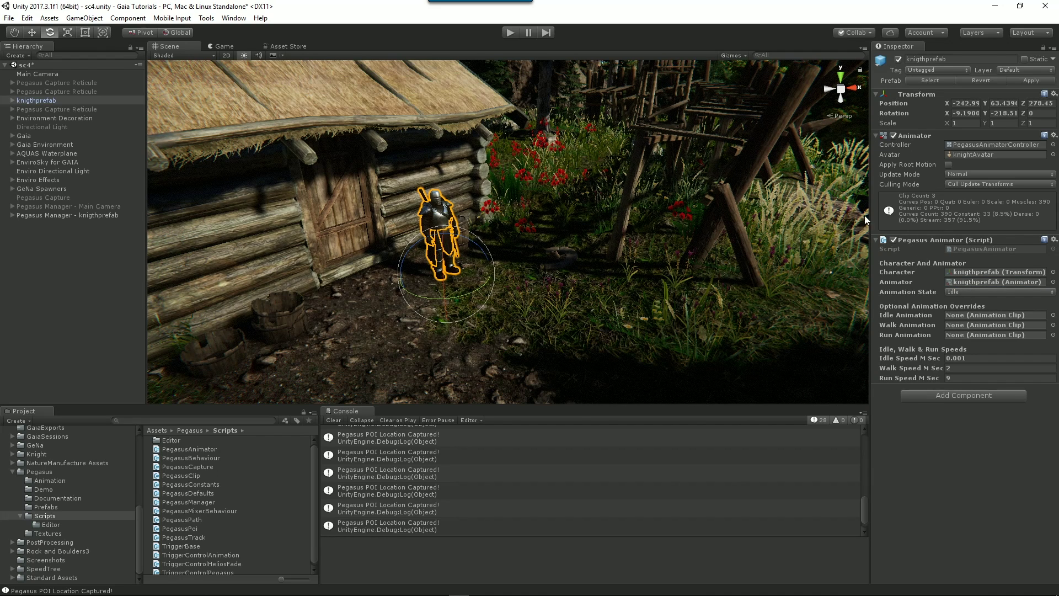
left_click(979, 144)
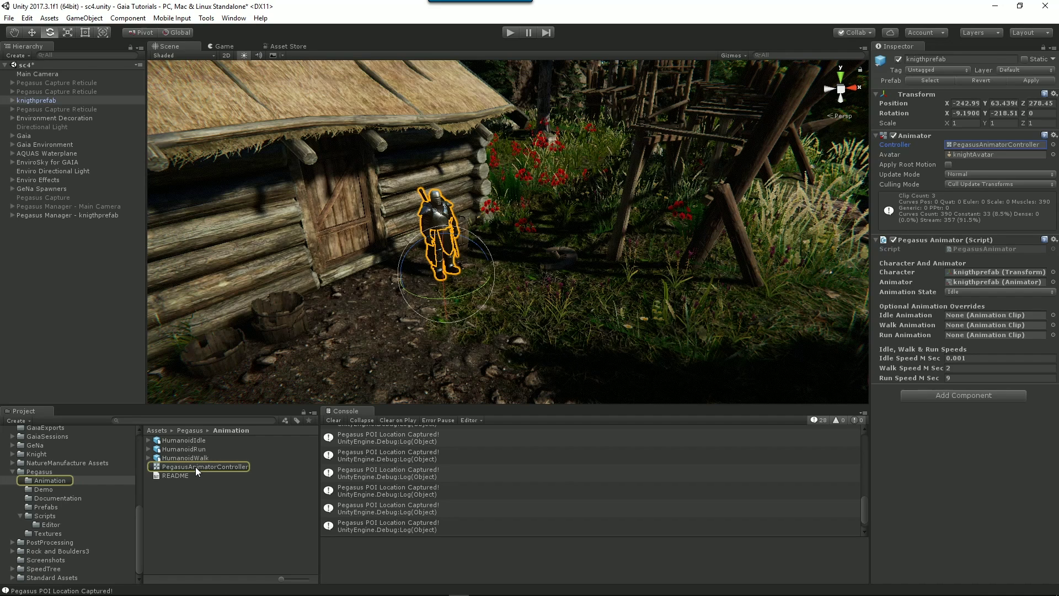
left_click(950, 292)
left_click(986, 316)
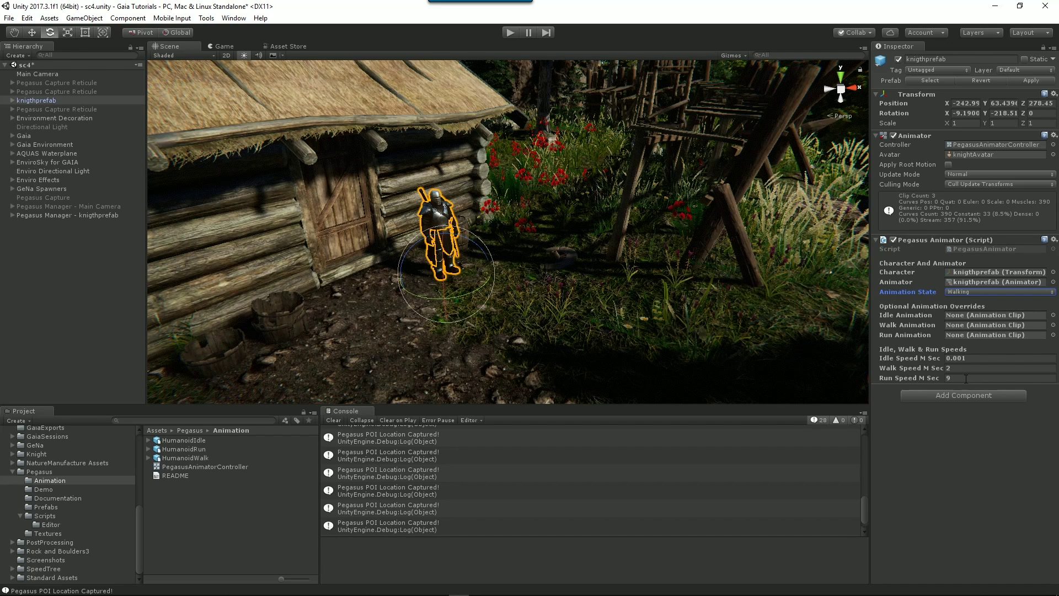
Select POI 0 on the knight's path and turn the view to face the path.
left_click(12, 215)
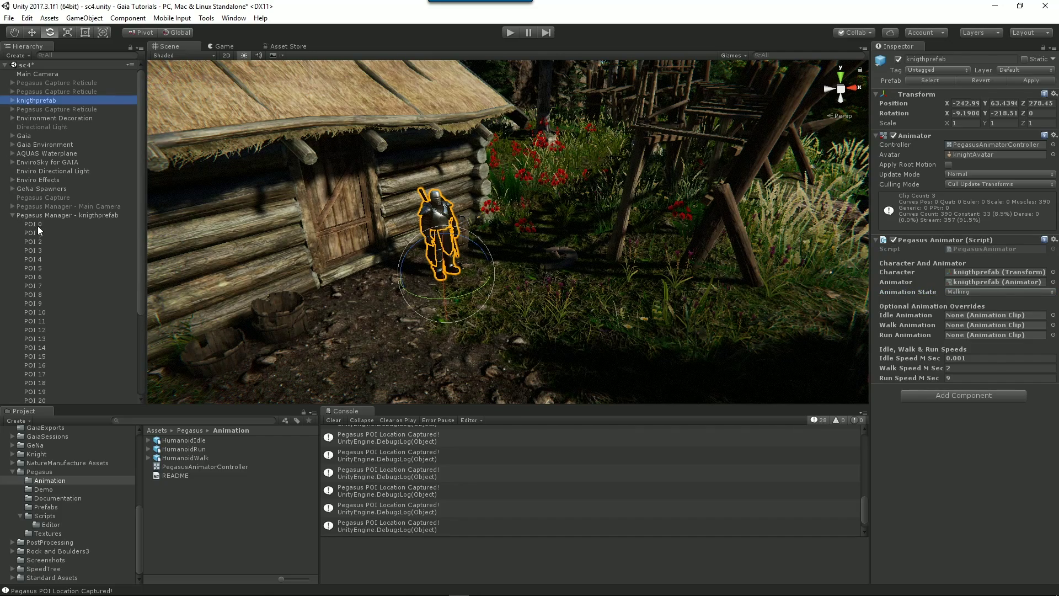
left_click(39, 226)
right_click_drag(715, 260, 640, 281)
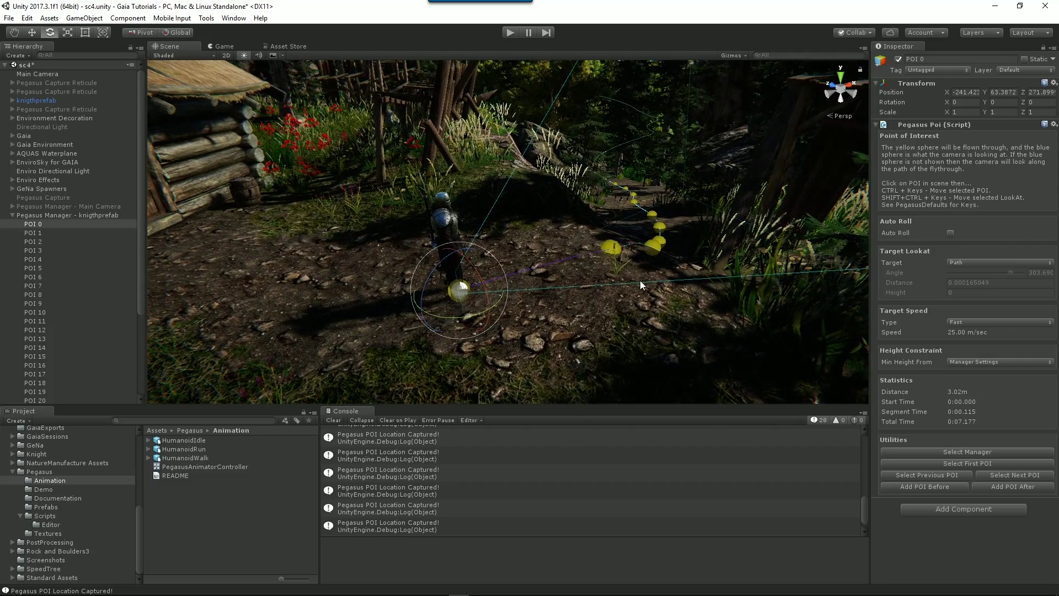
Scrub the knight along its flythrough with Visualisation on, then show POI 0's settings.
left_click(82, 215)
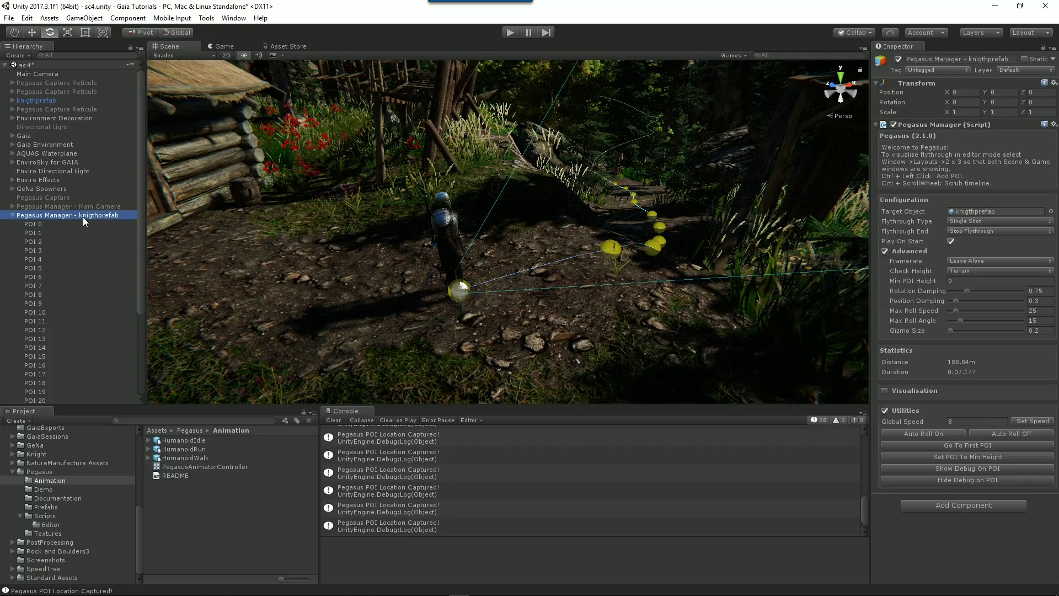
left_click(885, 391)
mouse_move(949, 439)
left_mouse_down()
mouse_move(1012, 441)
mouse_move(932, 450)
left_mouse_up()
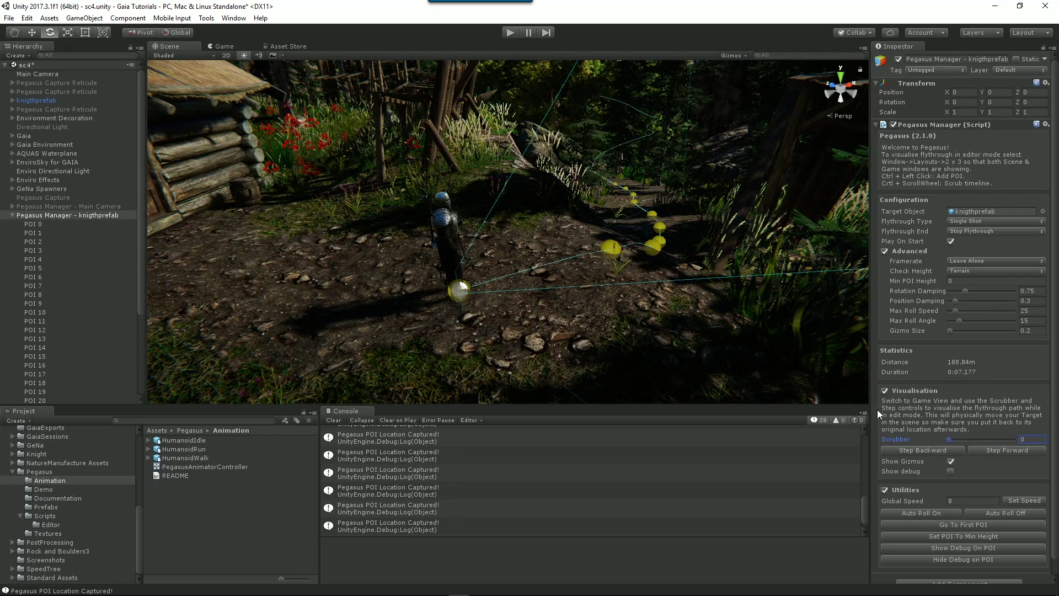
left_click(885, 391)
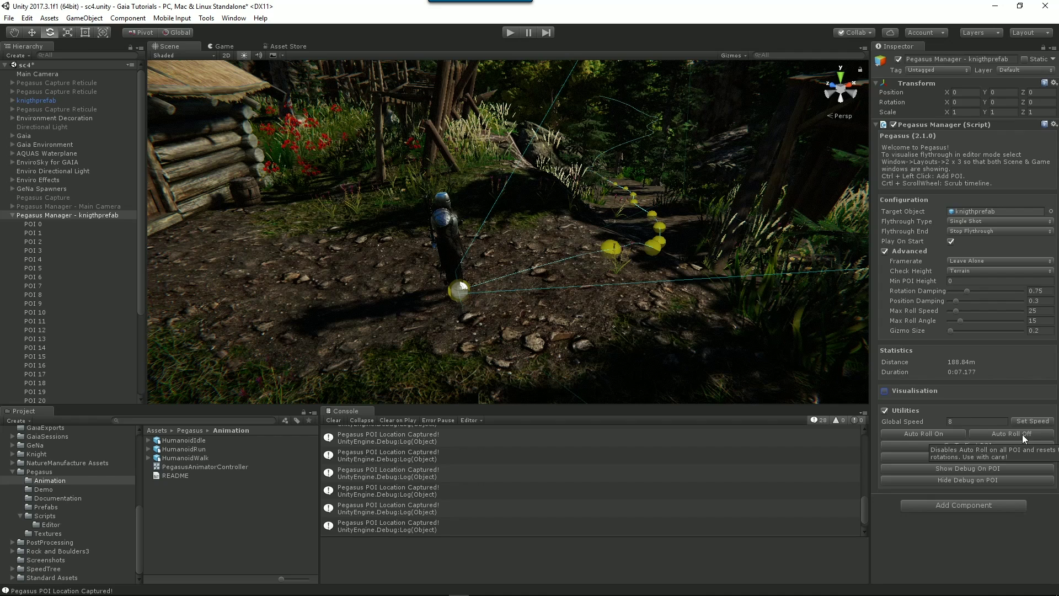
left_click(34, 224)
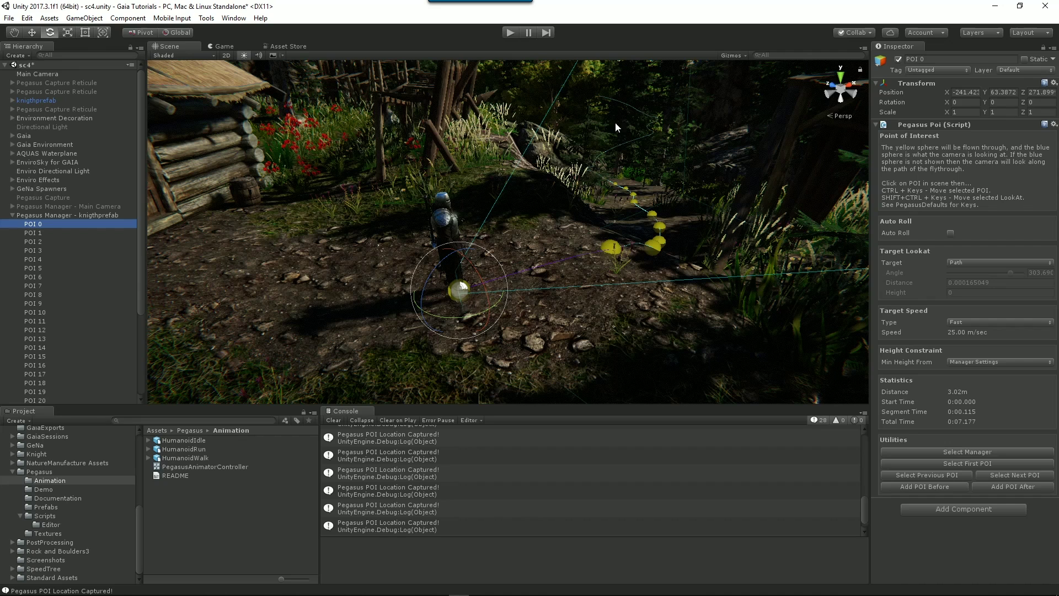
Apply a Global Speed of 8 to all knight-path points and check POIs 3, 5 and 9.
left_click(53, 216)
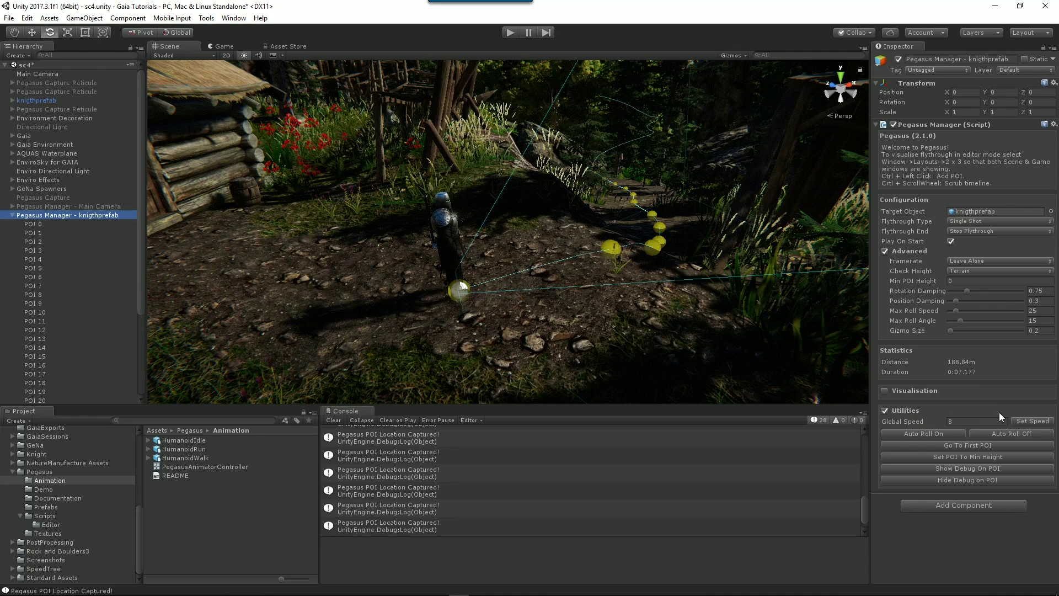
left_click(1032, 421)
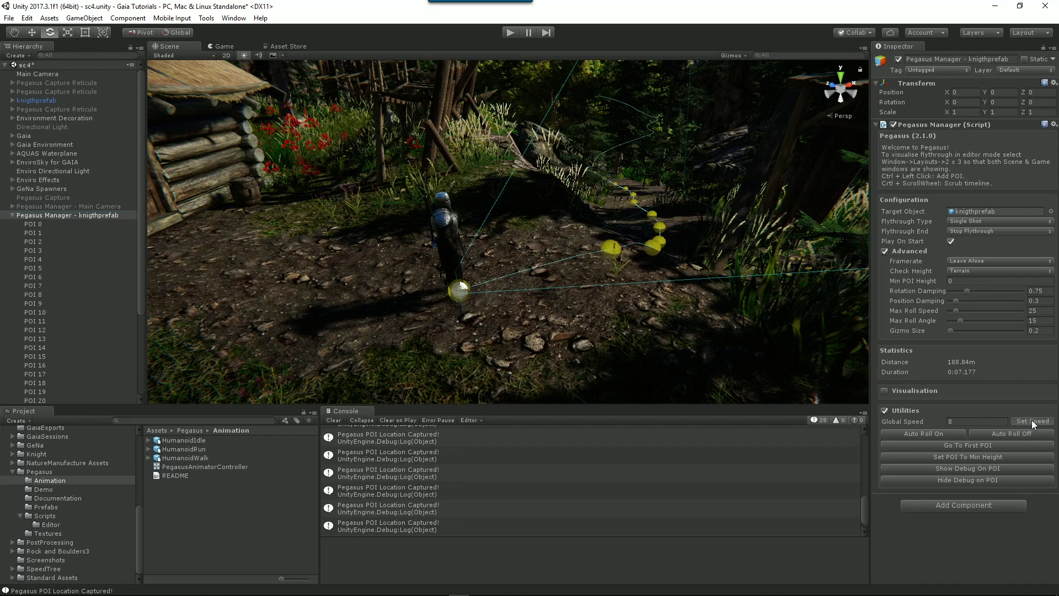
left_click(33, 251)
left_click(31, 269)
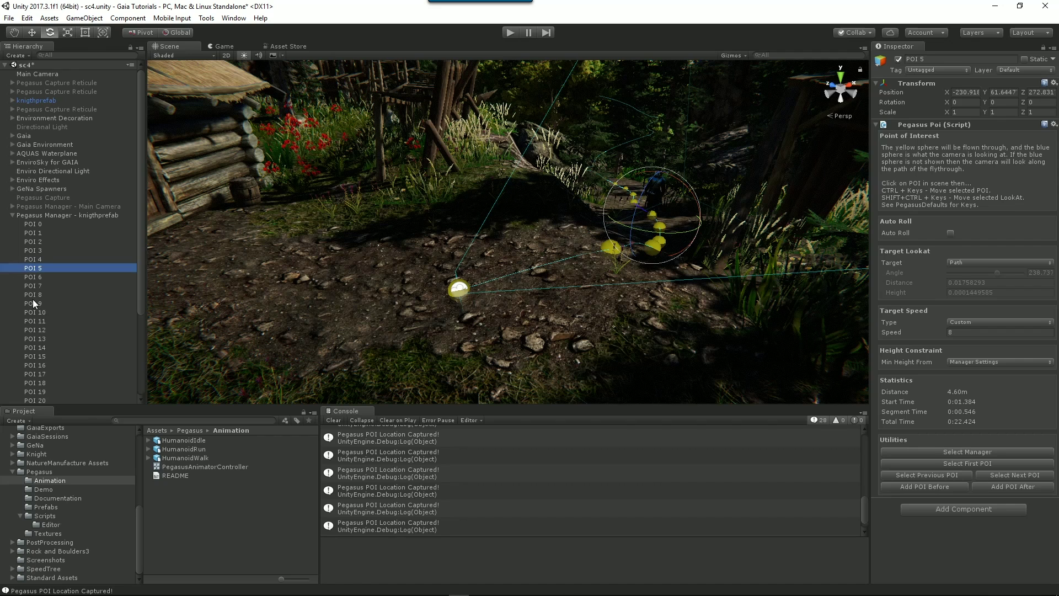
left_click(32, 302)
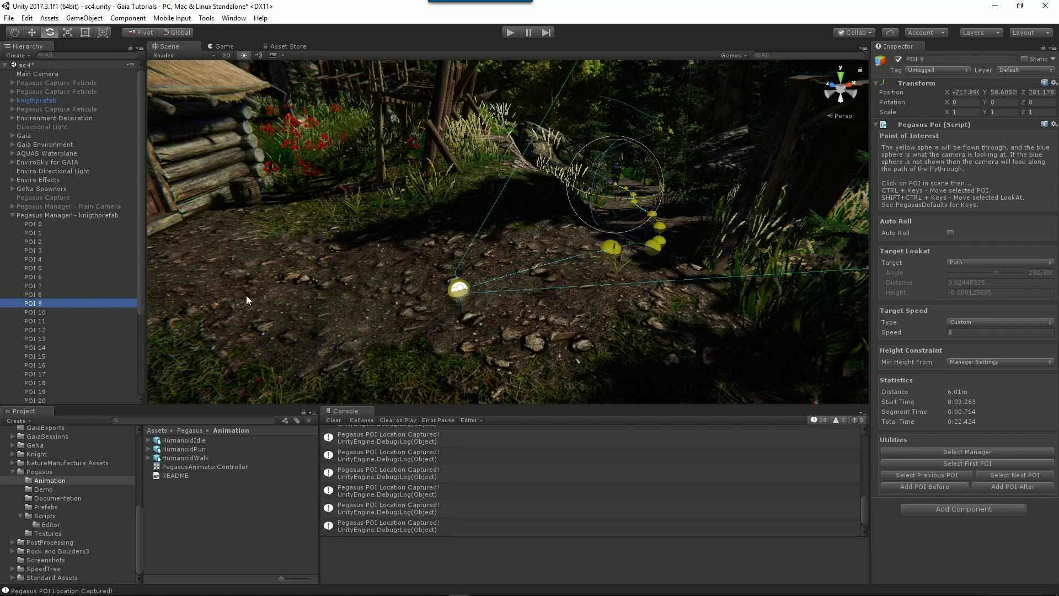
left_click(13, 215)
Give POI 2 a speed of 2, then return to the Pegasus Manager settings.
left_click(95, 215)
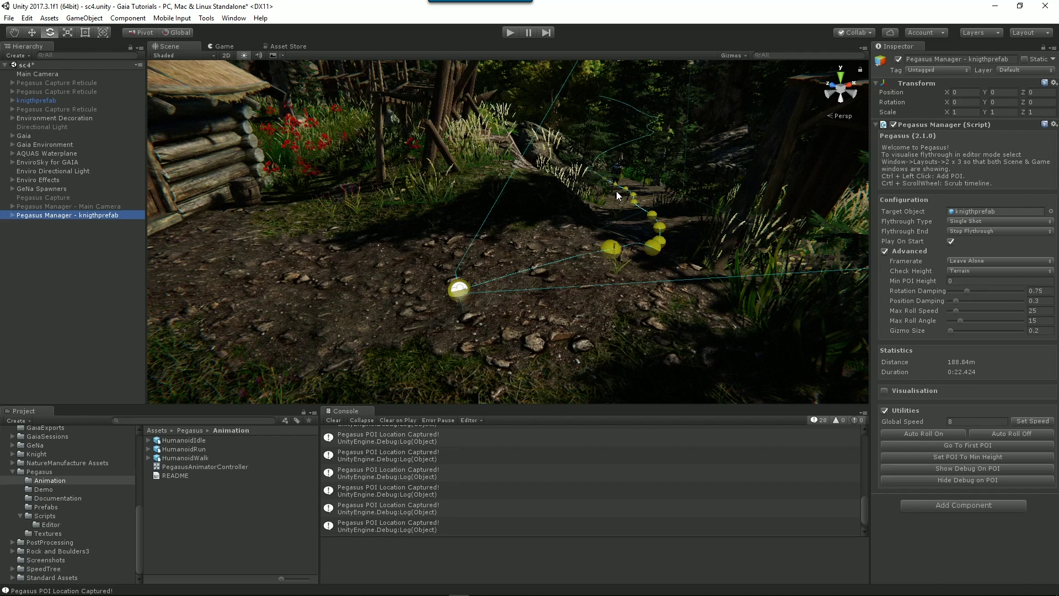
left_click(14, 215)
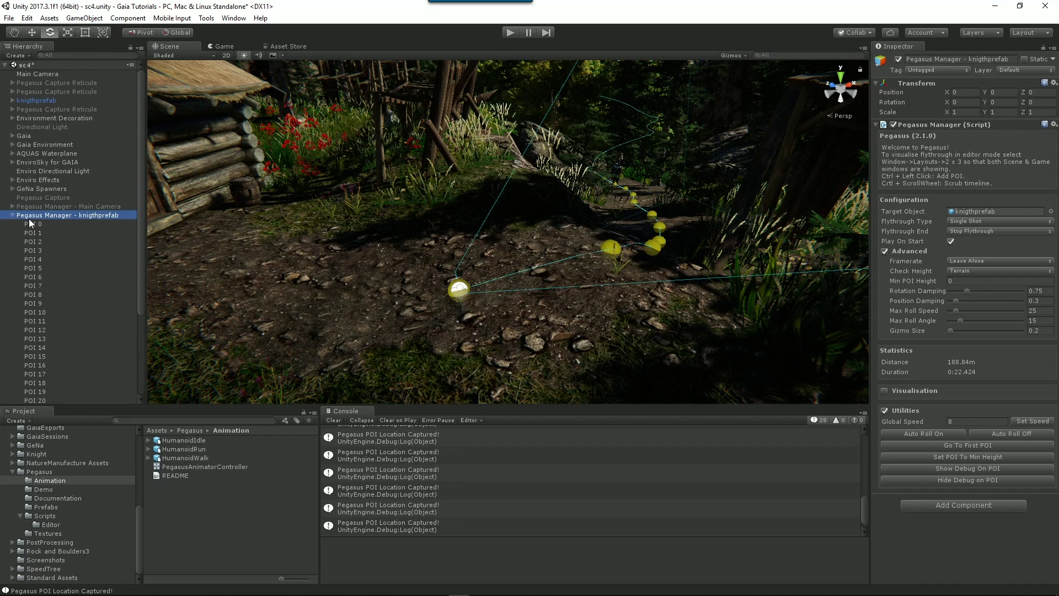
left_click(29, 224)
left_click(958, 332)
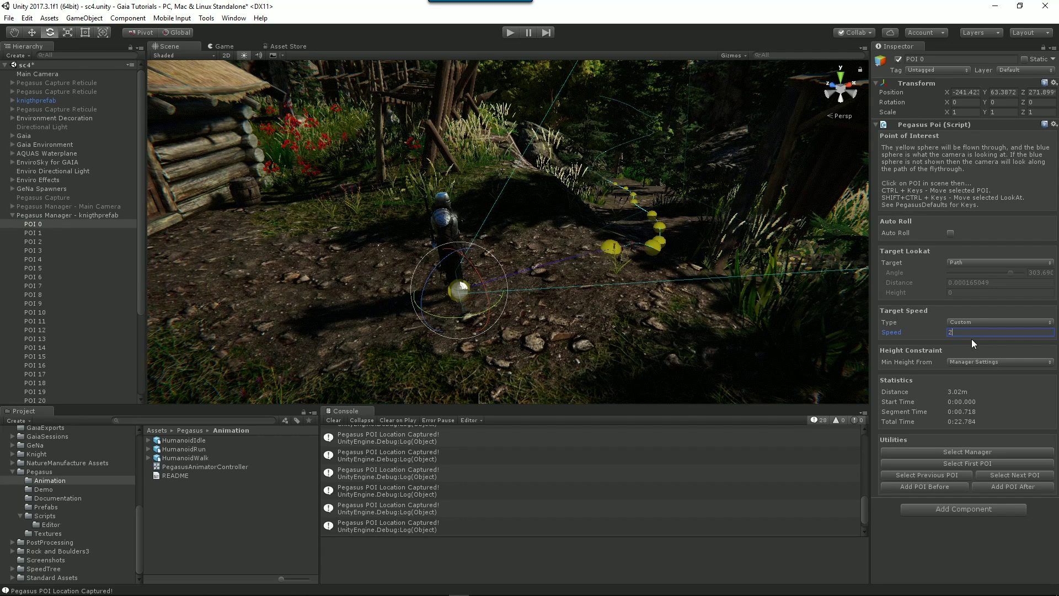
left_click(93, 234)
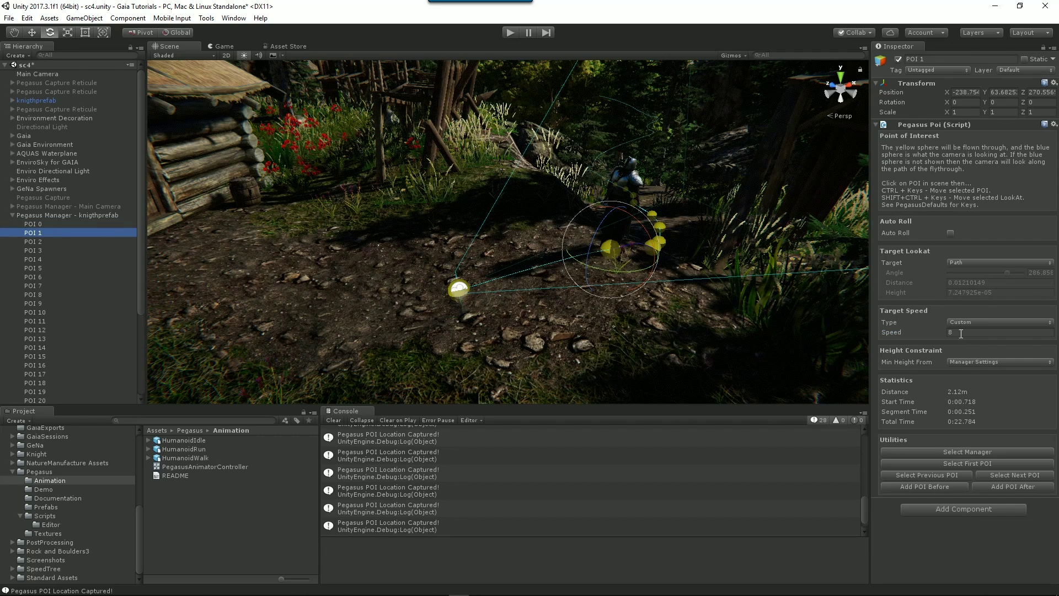
left_click(38, 242)
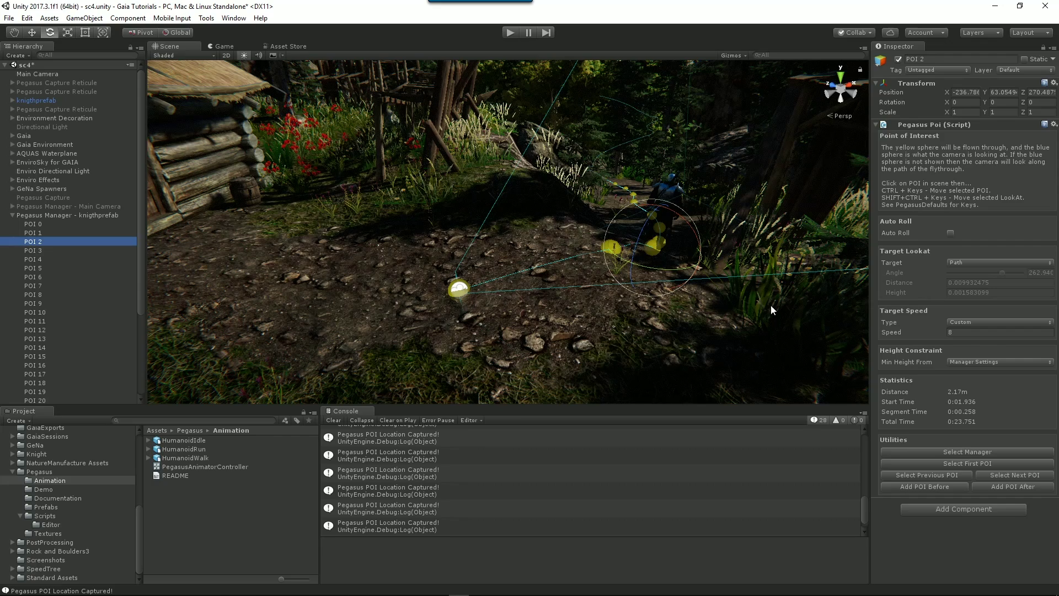
left_click(952, 332)
type("2")
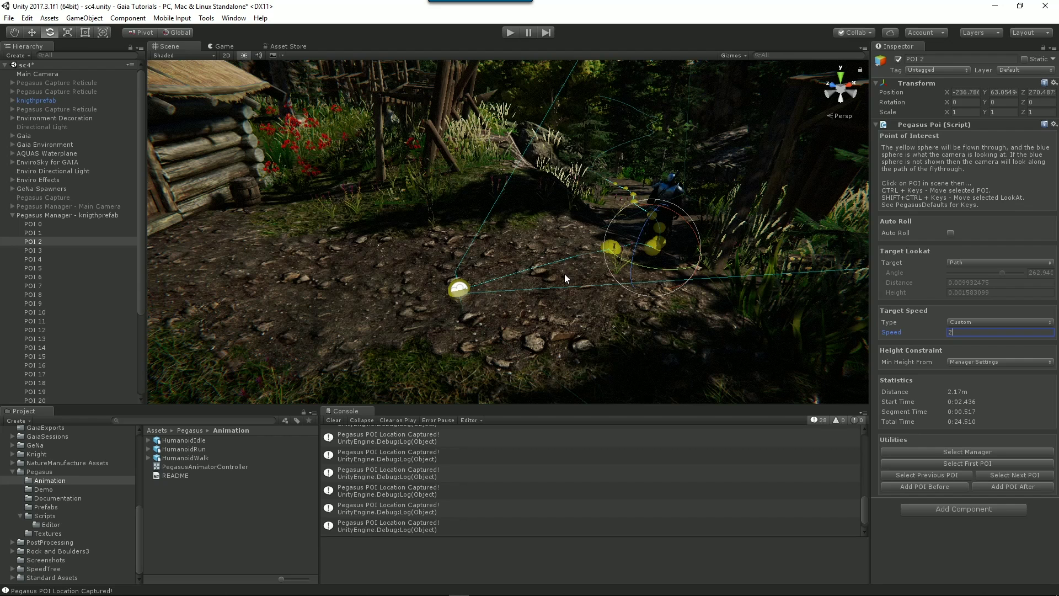
left_click(76, 215)
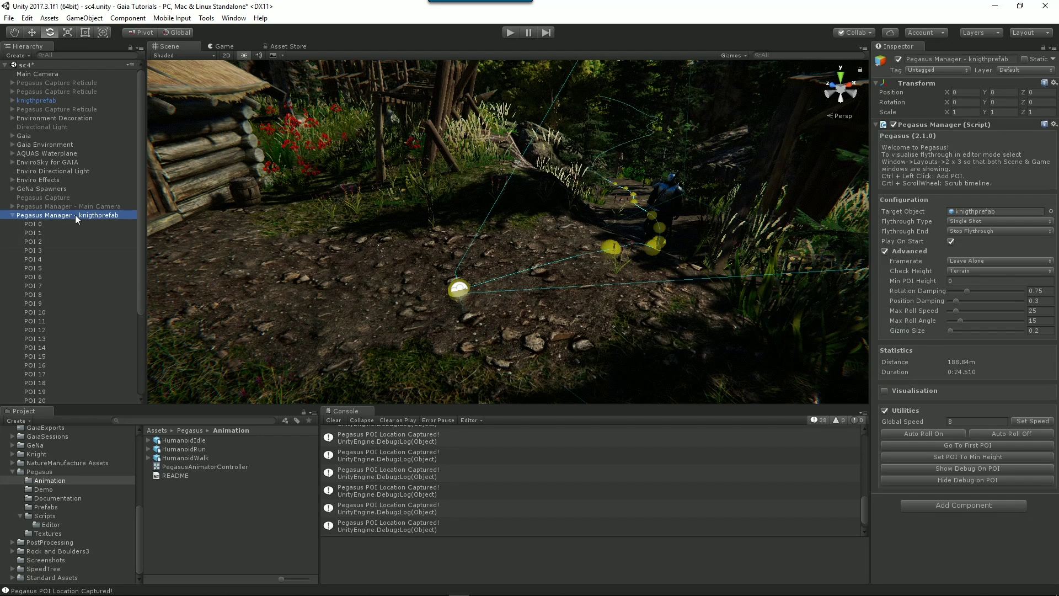
Move the knight onto POI 0, the first point of its path.
left_click(13, 216)
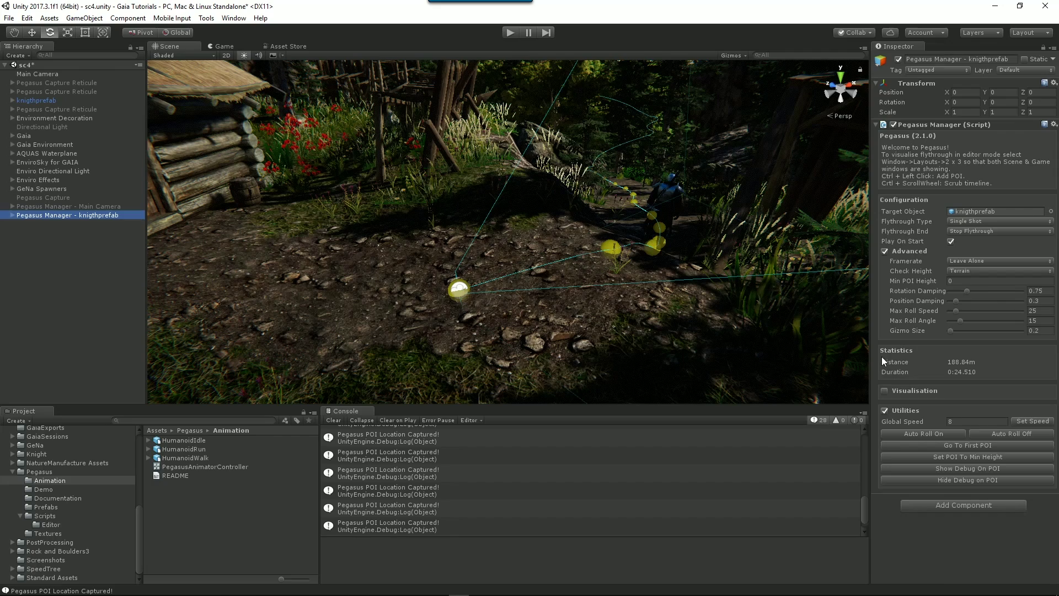
left_click(889, 392)
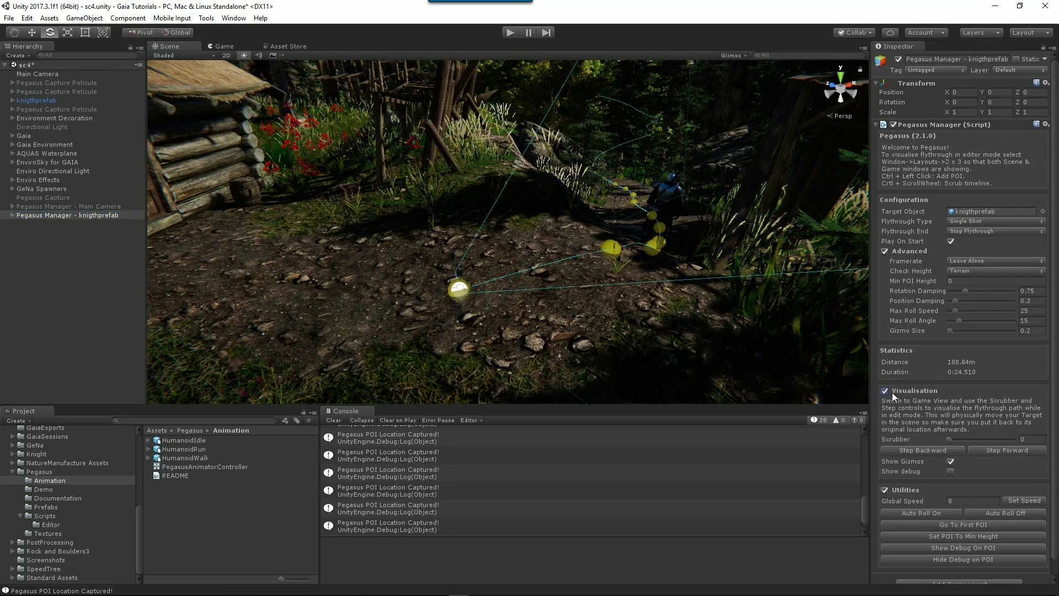
left_click(950, 440)
Collapse Gaia Environment, then play the scene to preview the knight's walk and stop.
left_click(597, 352)
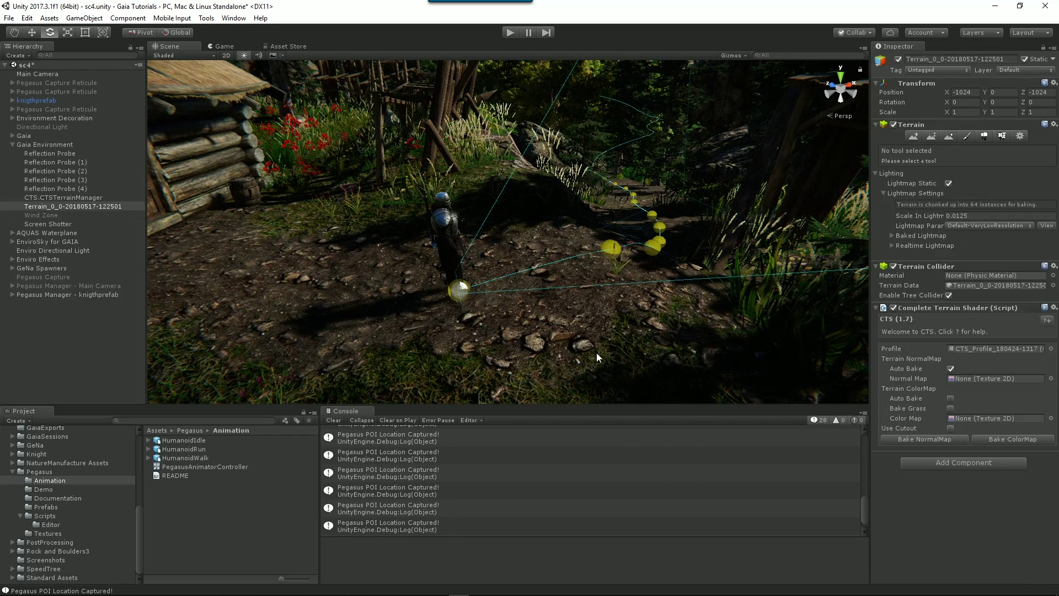
left_click(13, 144)
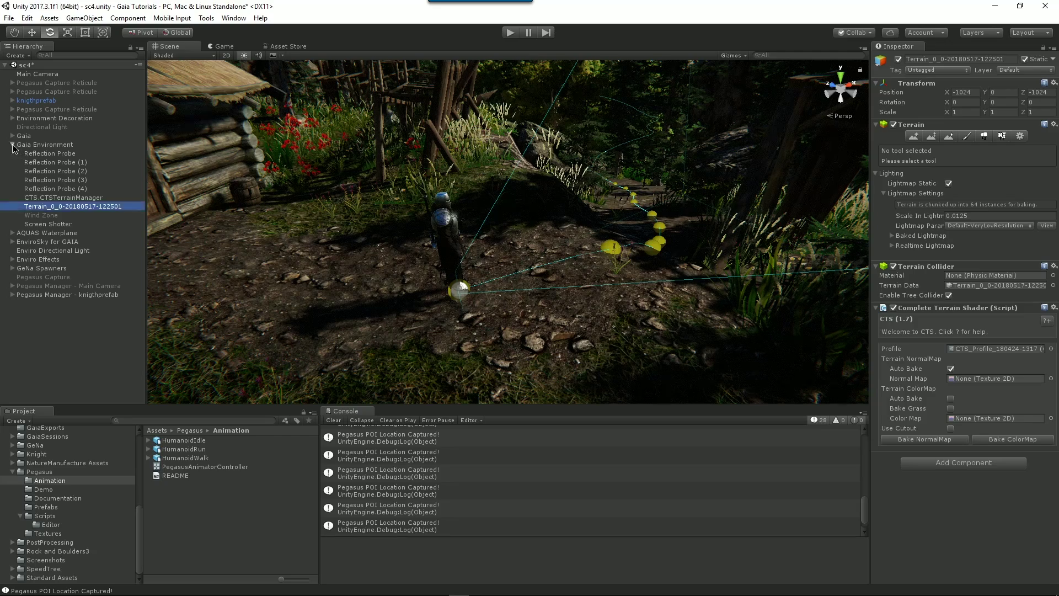
left_click(62, 273)
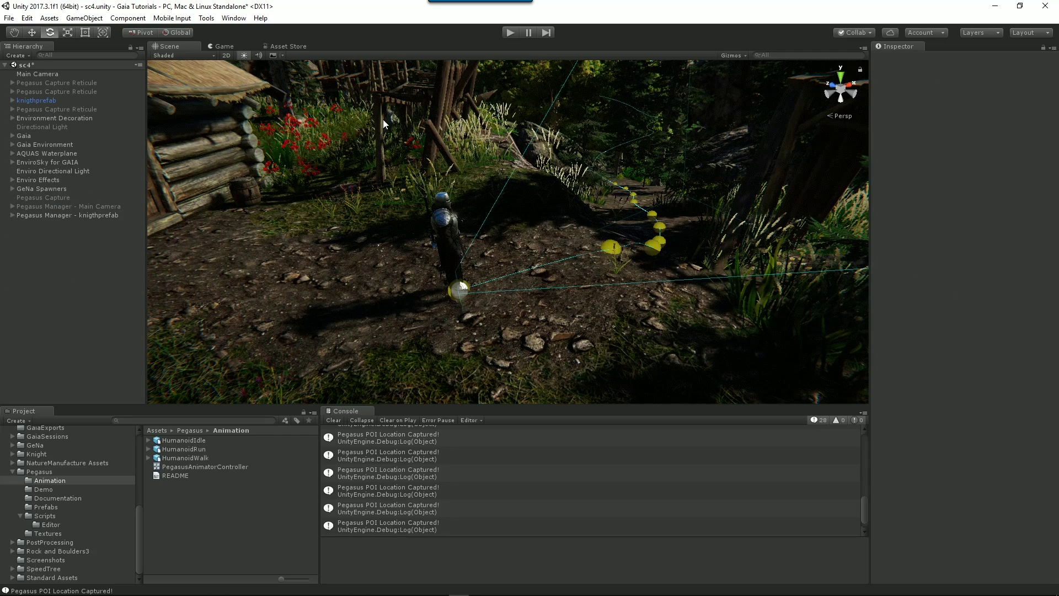
left_click(511, 32)
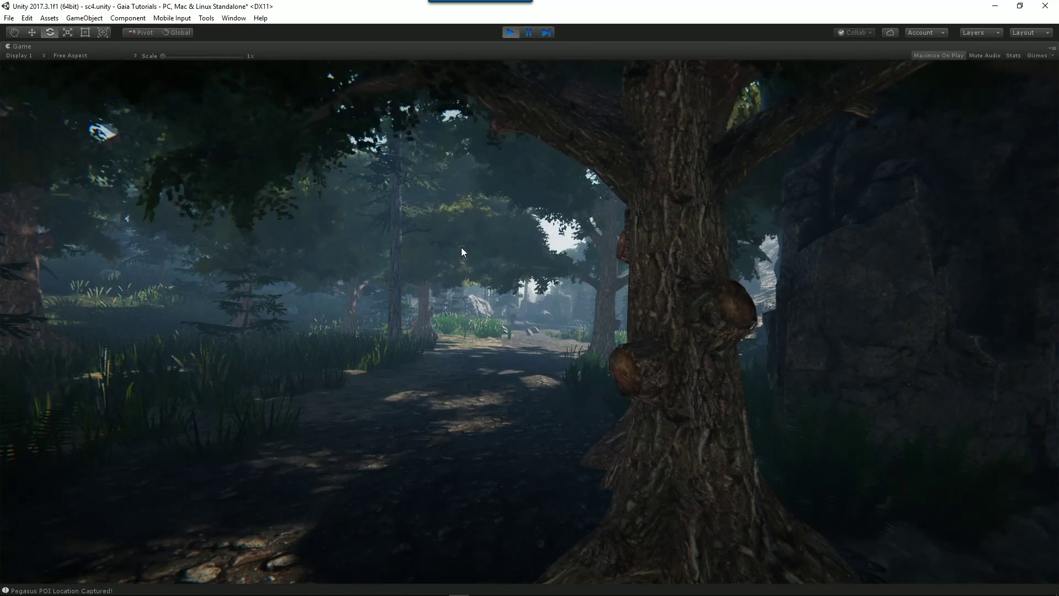
left_click(510, 33)
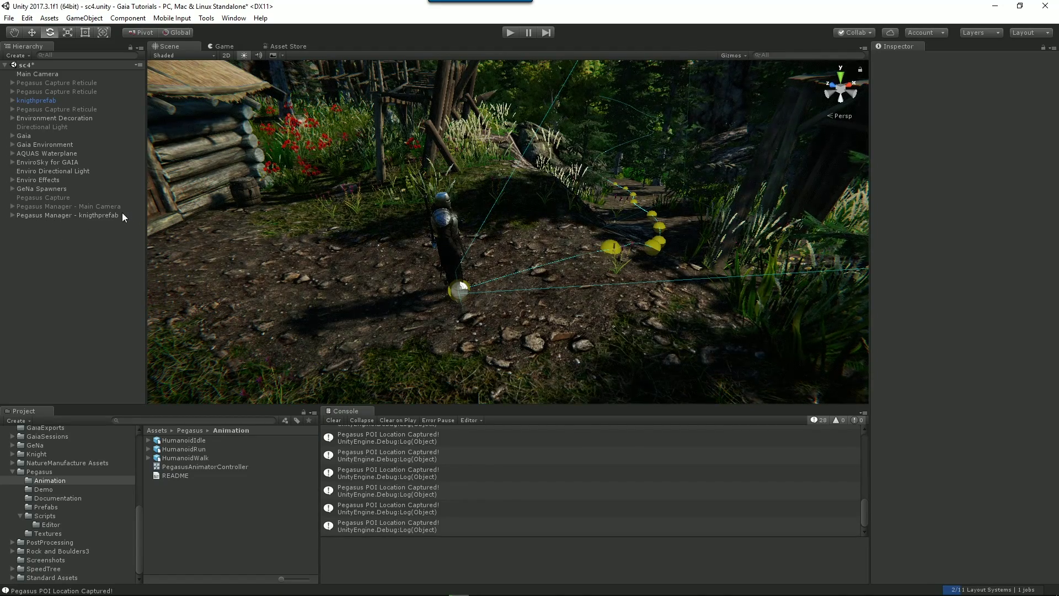
Select the Main Camera's Pegasus Manager and the camera path's POI 0.
left_click(47, 207)
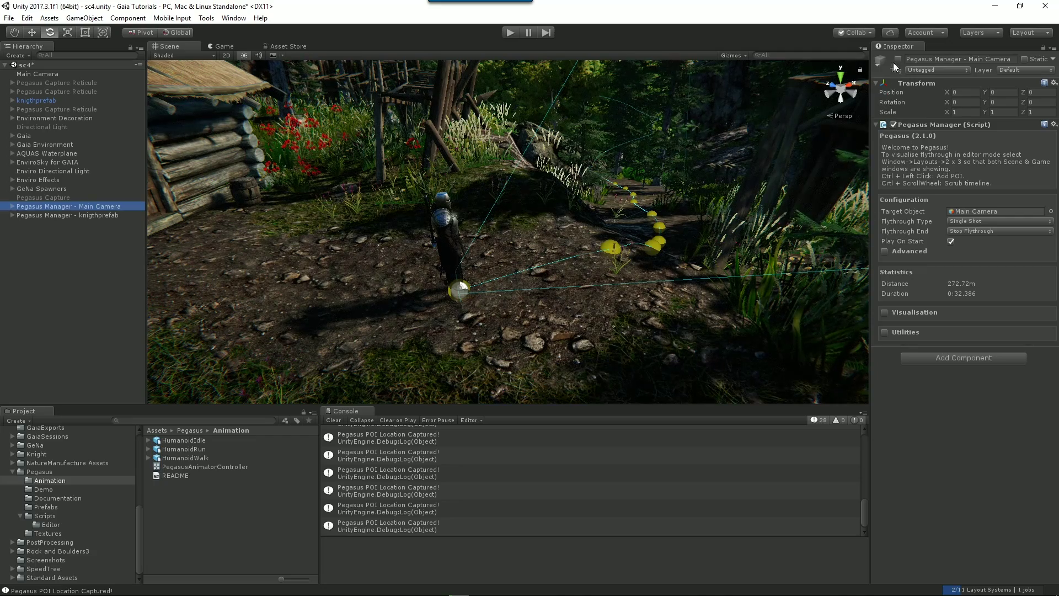
left_click_drag(402, 239, 326, 267, "alt")
scroll(496, 162, "down", 5)
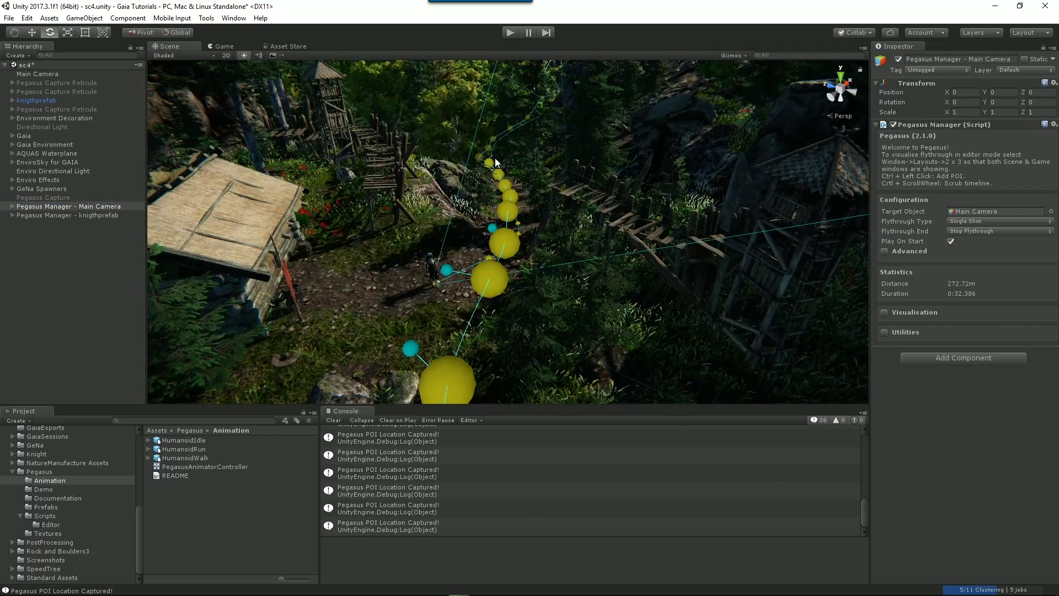
left_click(12, 206)
left_click(48, 216)
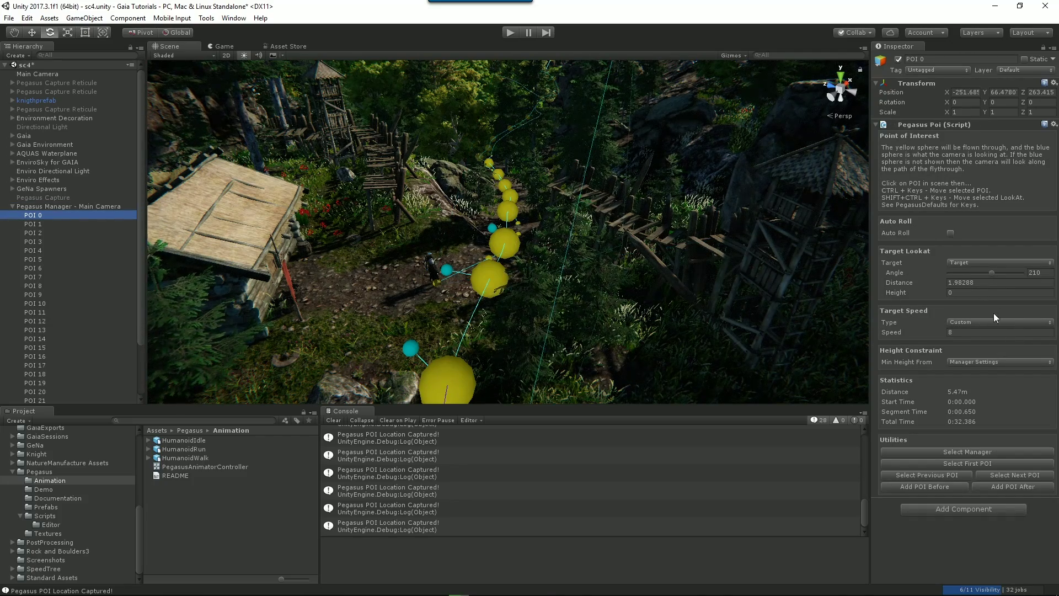
Set POI 0's target speed to Slow and POI 1's to Medium, then clear the console.
left_click(973, 322)
left_click(971, 346)
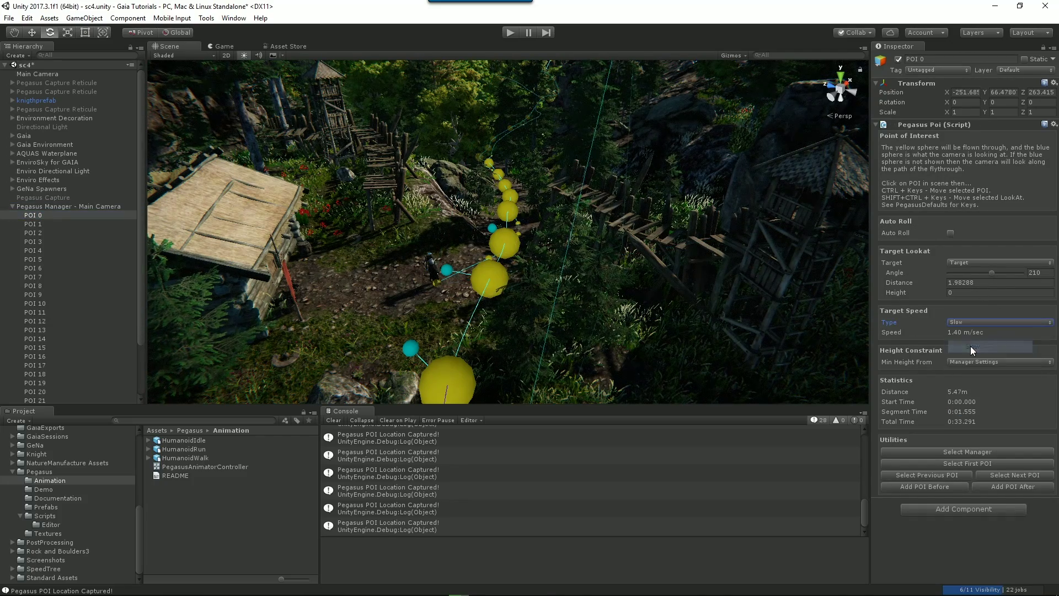
left_click(1016, 475)
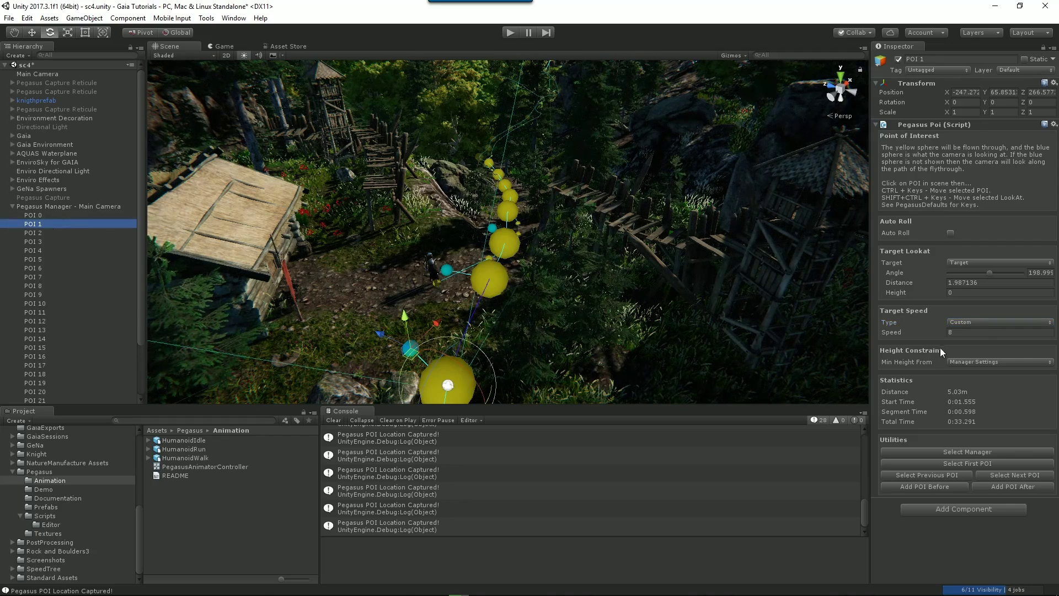
left_click(976, 322)
left_click(972, 359)
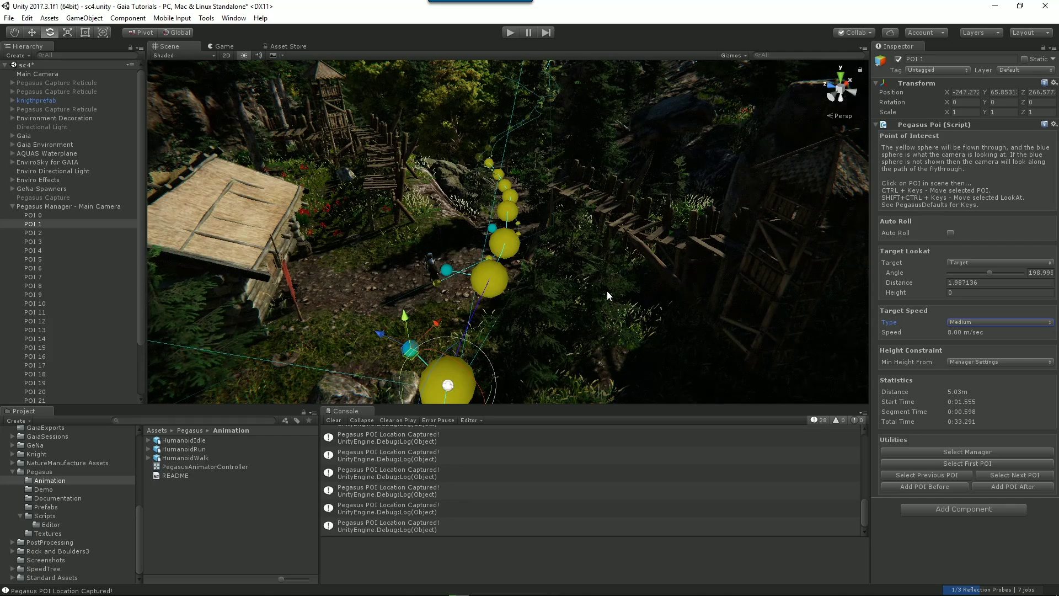
left_click(333, 420)
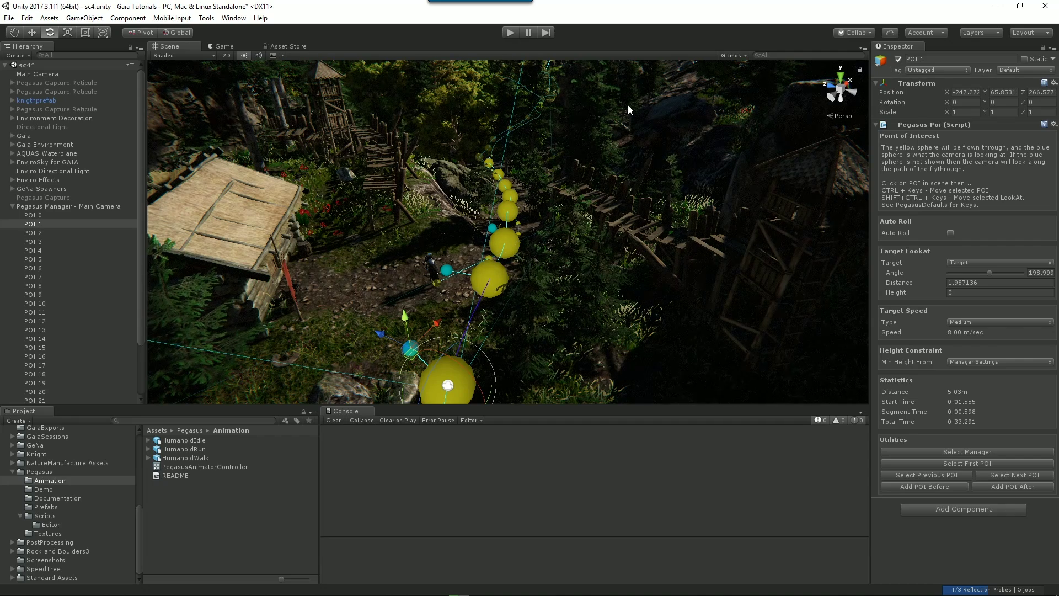
Play the scene to watch the camera flythrough at its new speeds, then stop.
left_click(509, 32)
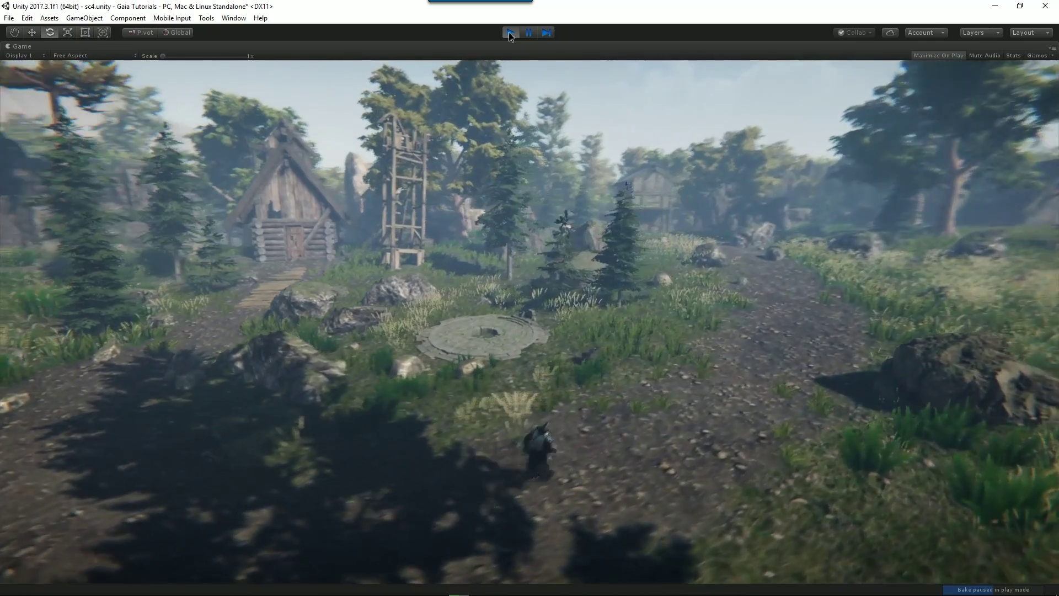
left_click(510, 32)
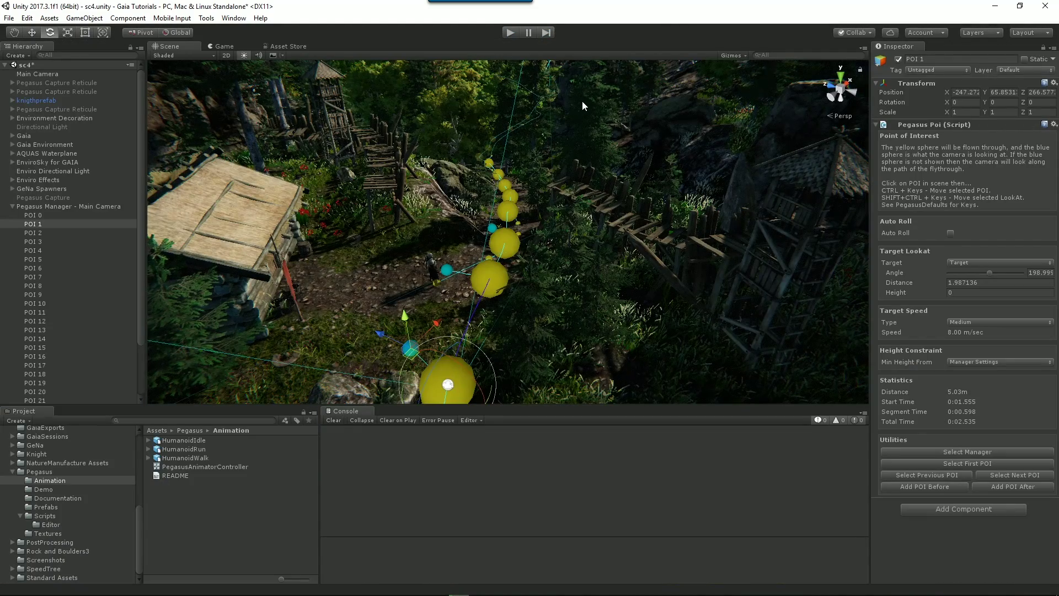
Turn on Auto Roll for all camera POIs under Utilities and play the banked flythrough.
left_click(68, 207)
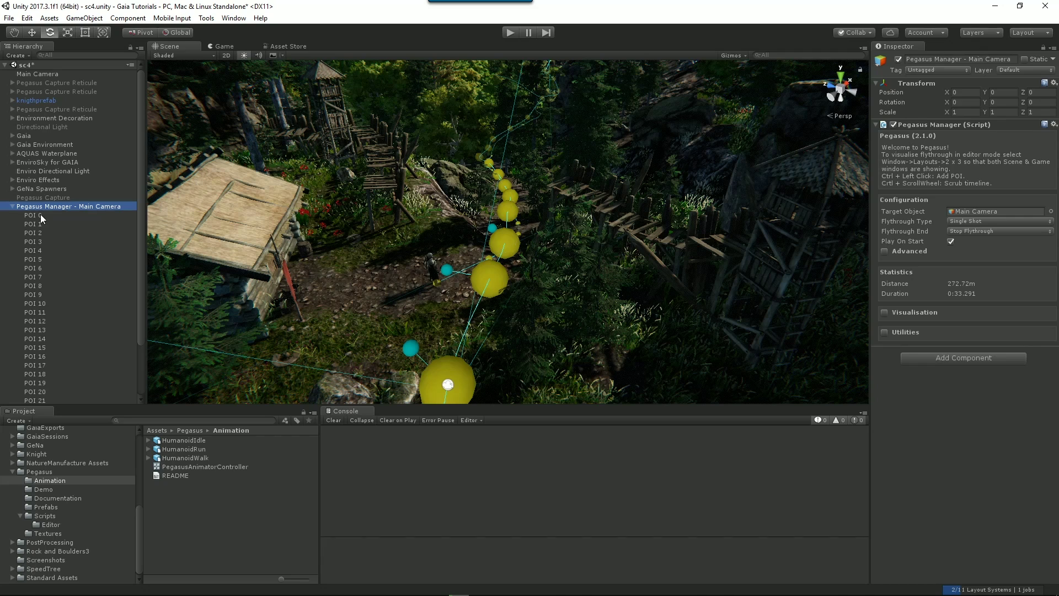
left_click(899, 332)
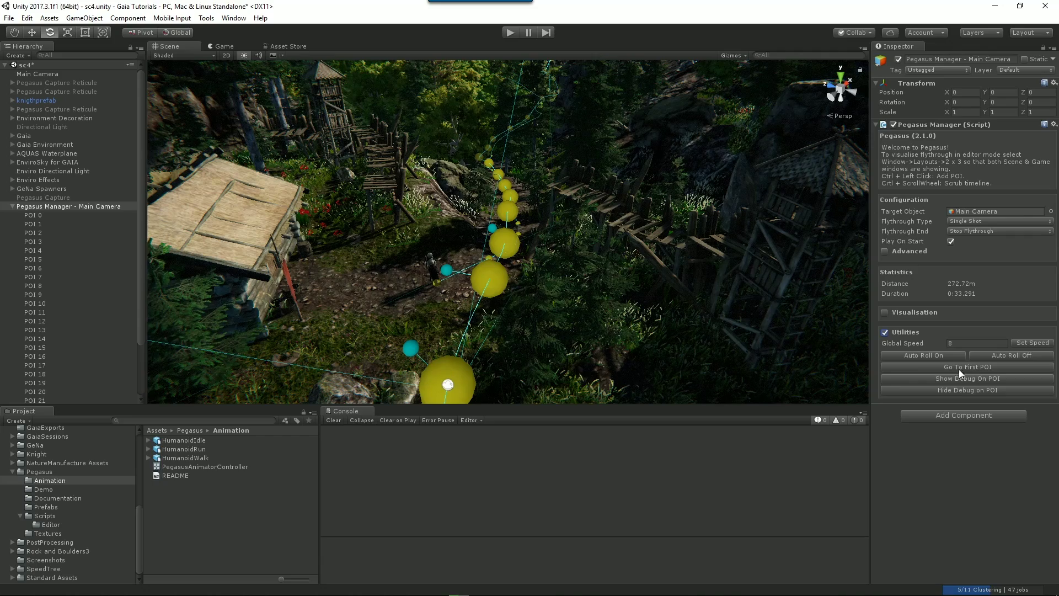
left_click(34, 215)
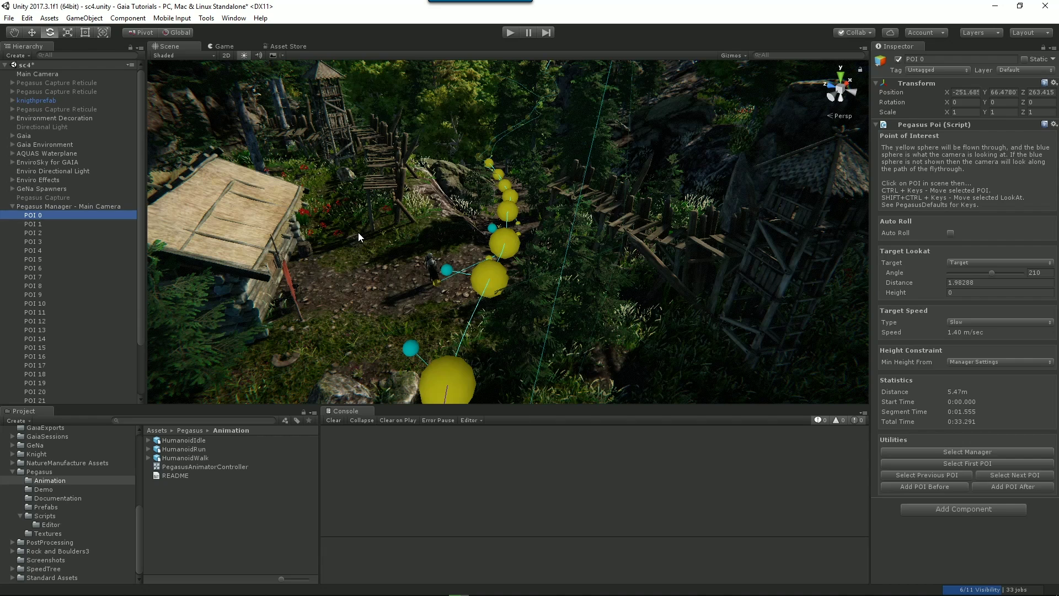
left_click(32, 205)
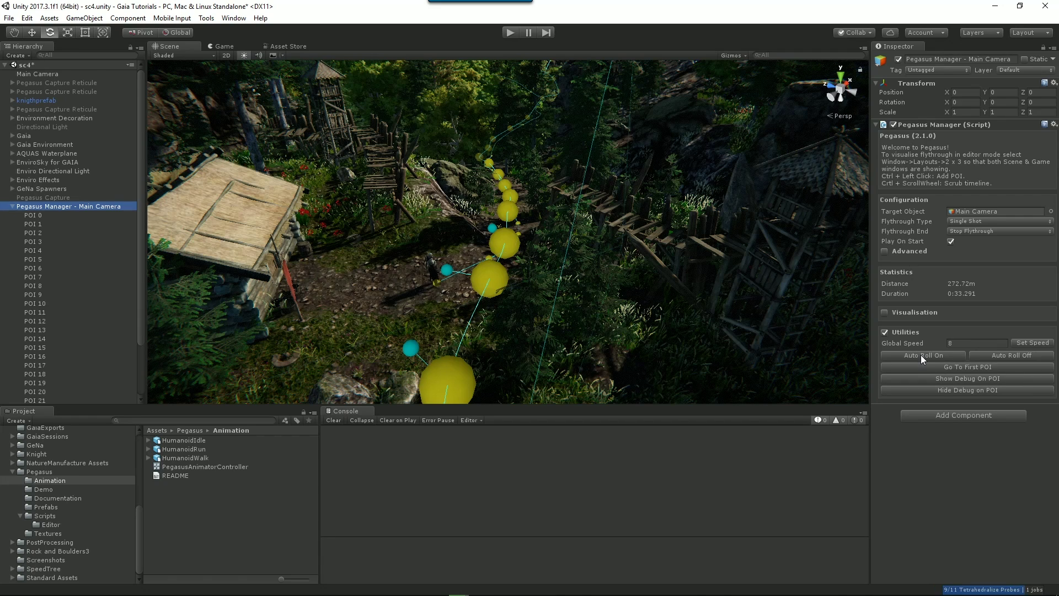
left_click(921, 355)
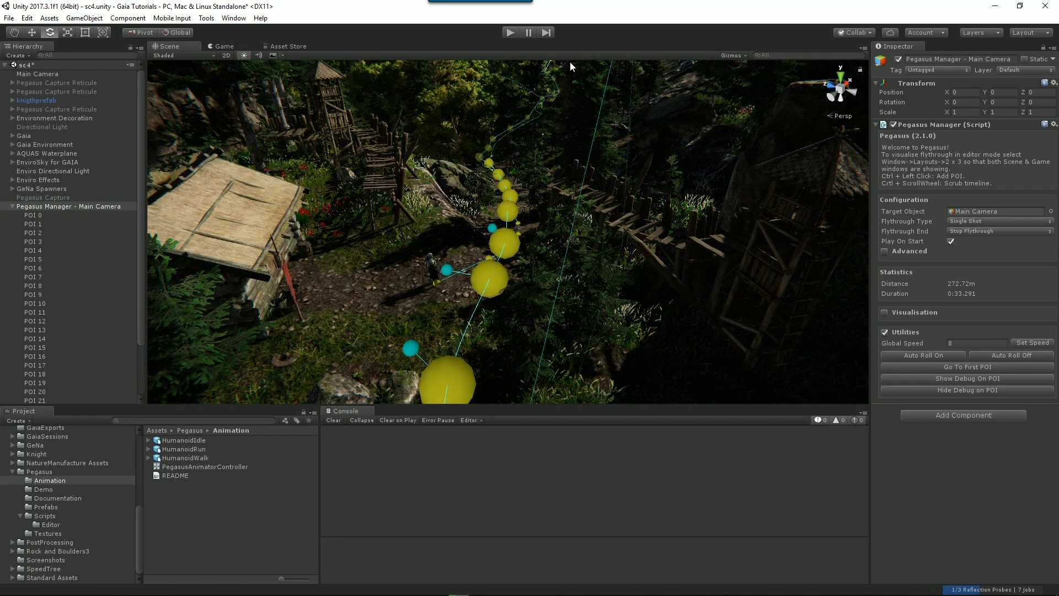
left_click(511, 32)
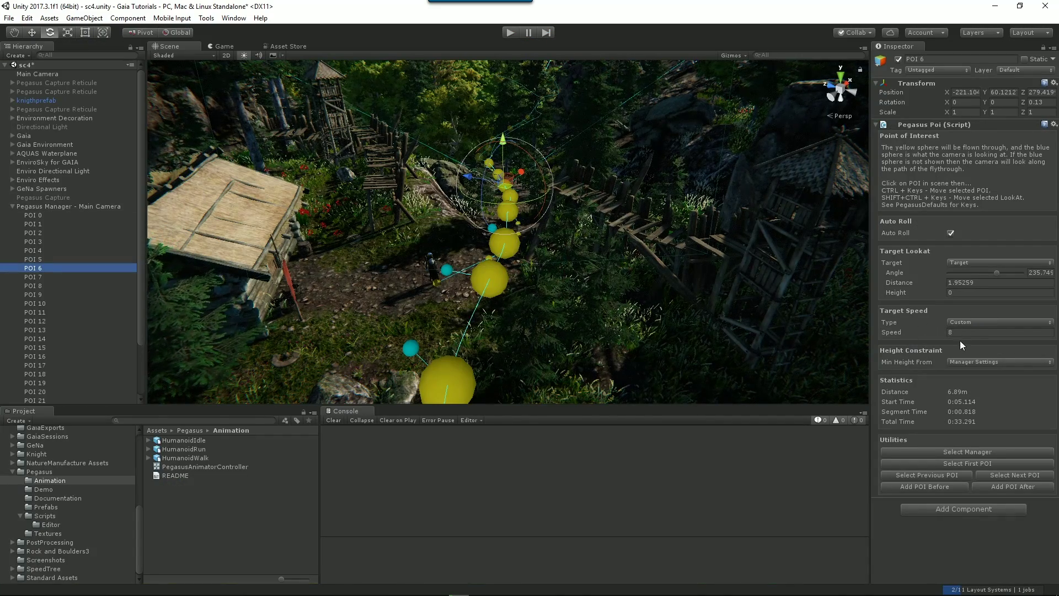
Raise the Advanced Max Roll Angle from 15 to about 20.4, then play and stop the preview.
left_click(97, 207)
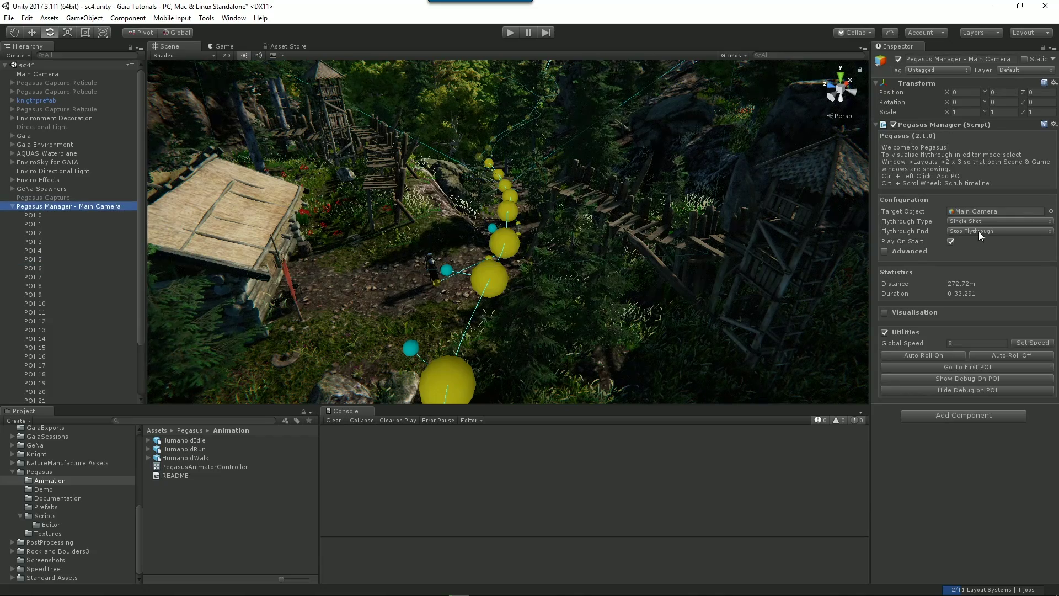
left_click(885, 251)
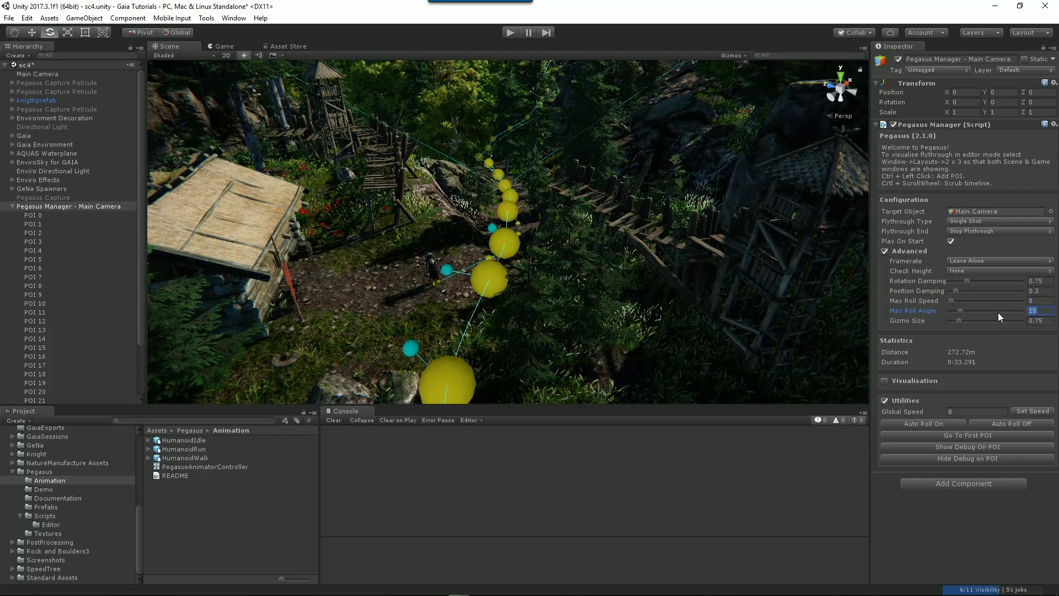
left_click_drag(961, 311, 963, 313)
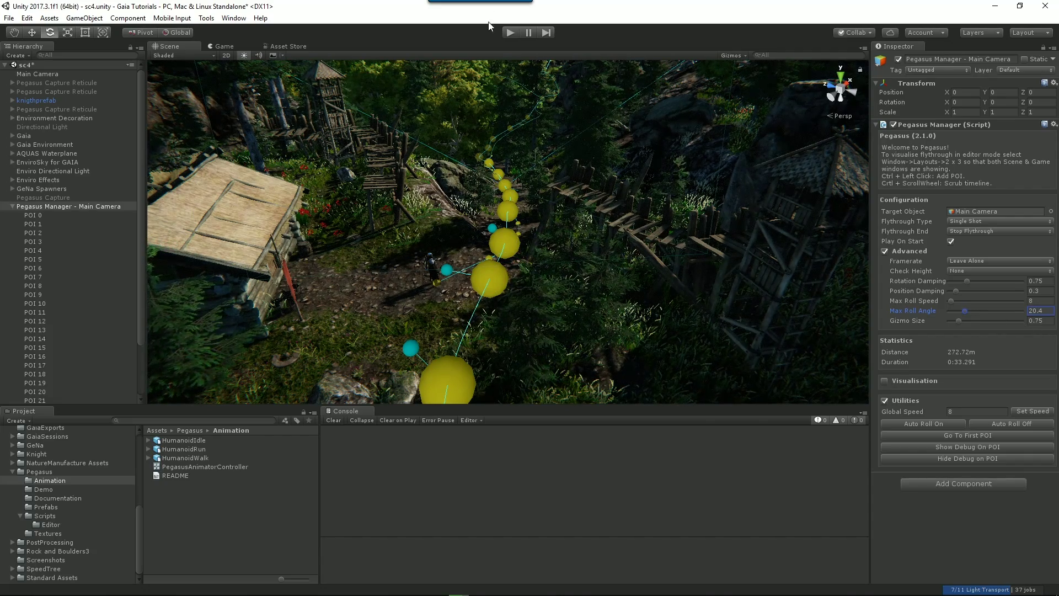
left_click(509, 32)
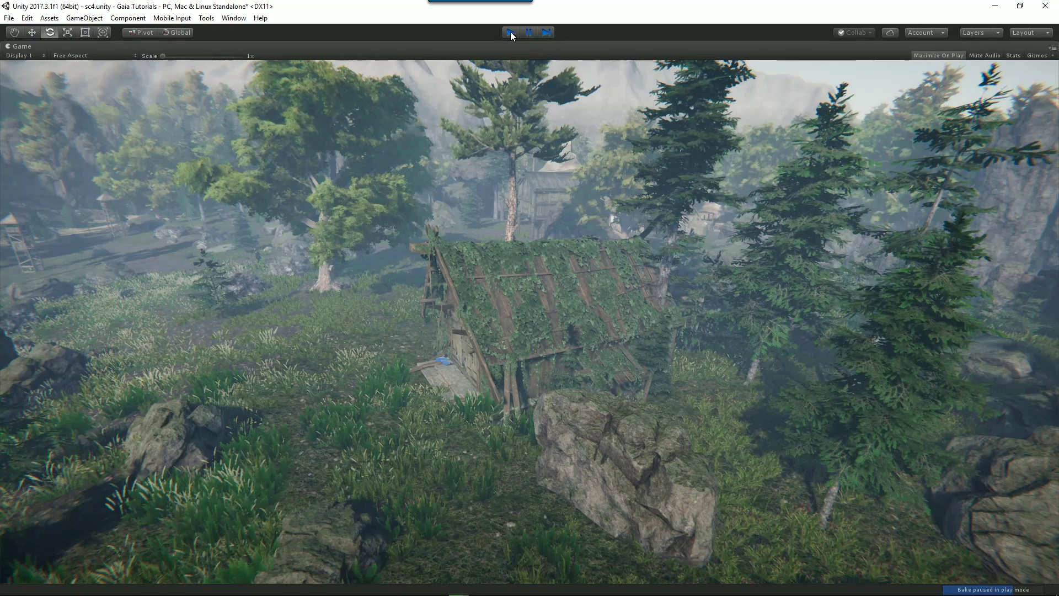
left_click(511, 31)
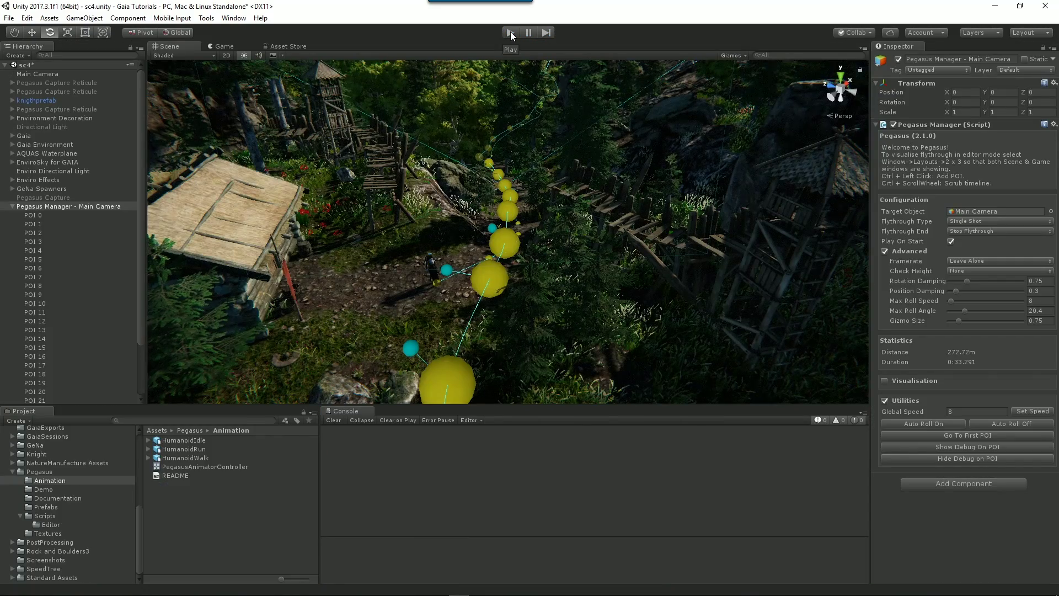